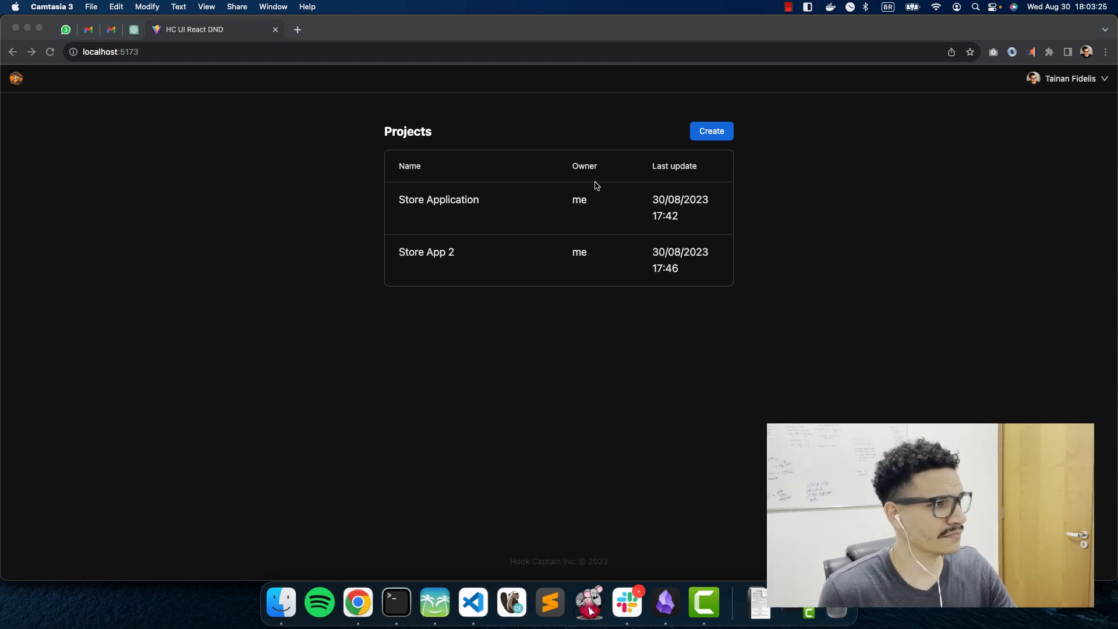
Step: Bring Chrome to the front and open the Store App 2 project from the Projects table
click(437, 344)
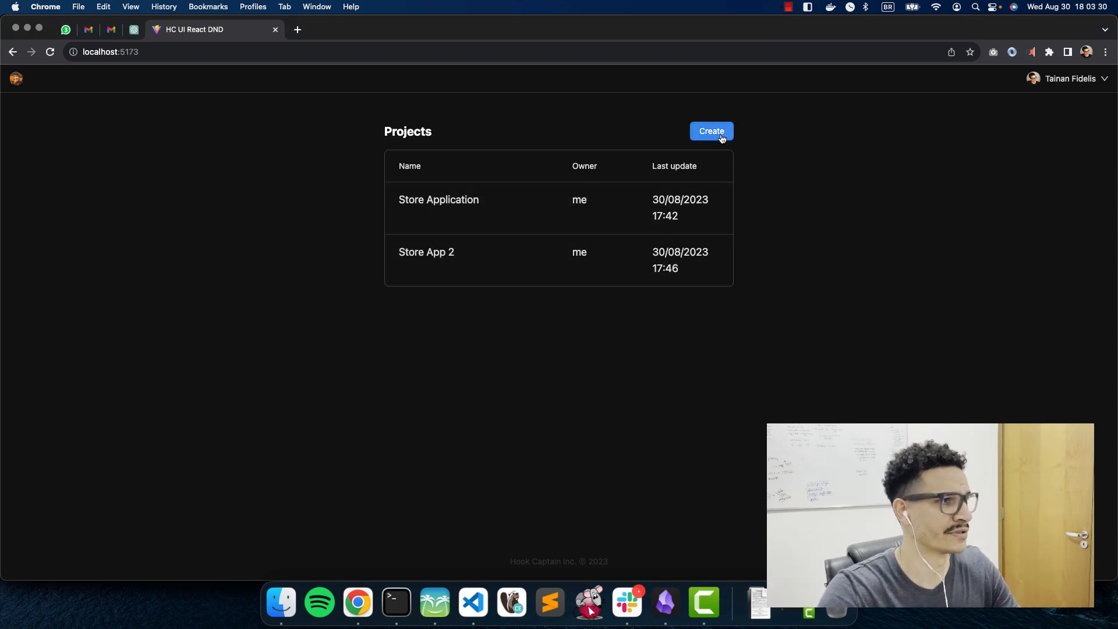
click(466, 256)
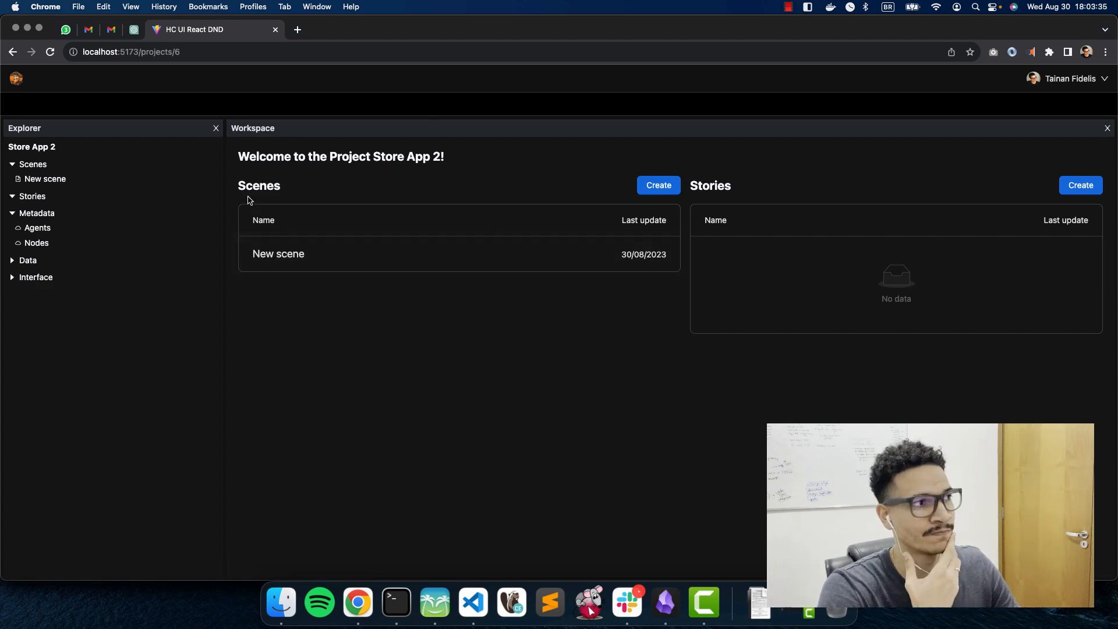
drag(236, 185, 636, 187)
click(708, 203)
double_click(699, 186)
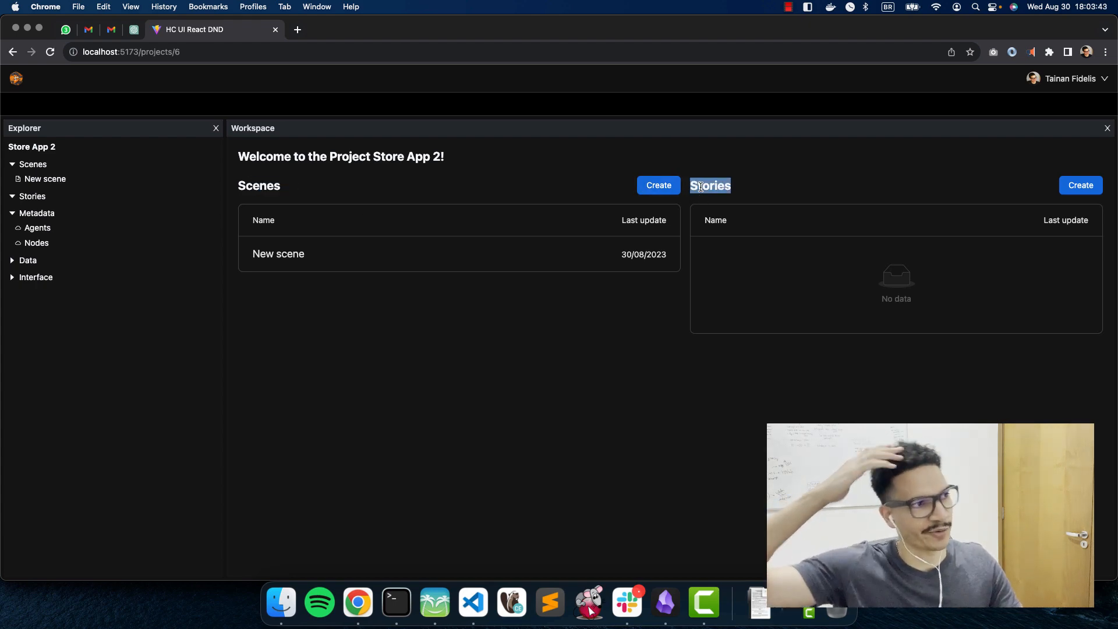
click(616, 324)
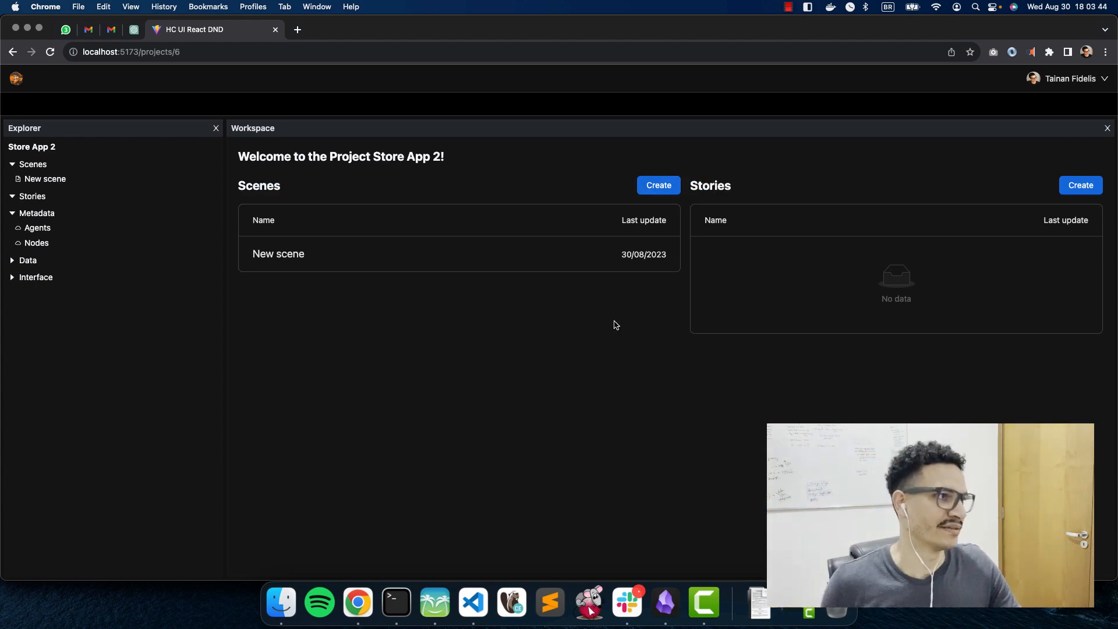
Step: Open New scene and paint the whole 20×20 grid with grass using the large brush
click(494, 261)
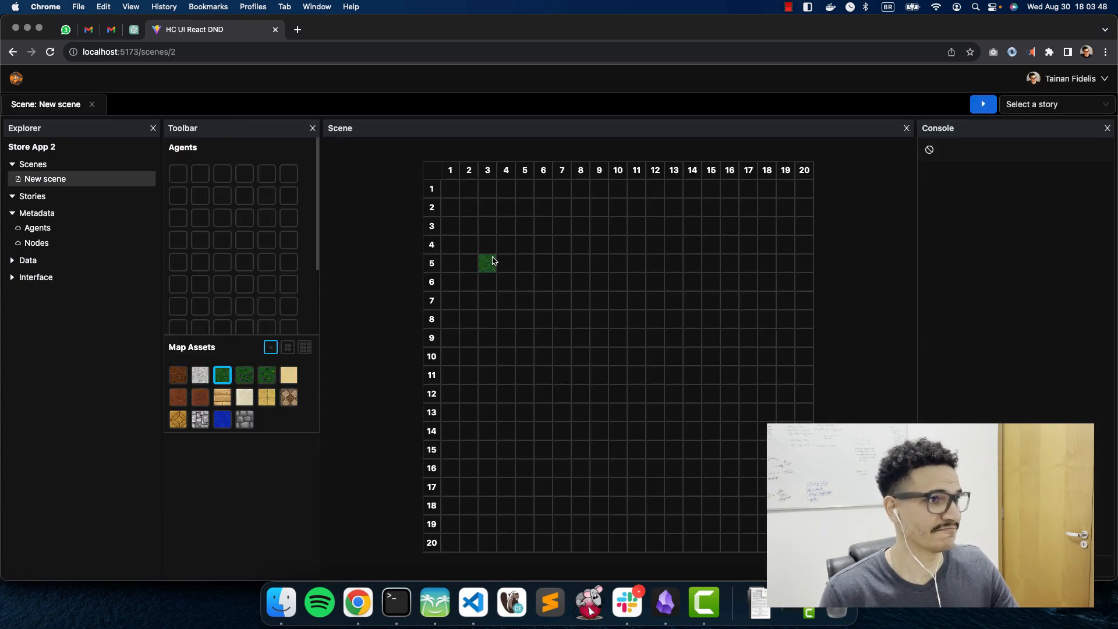
click(498, 305)
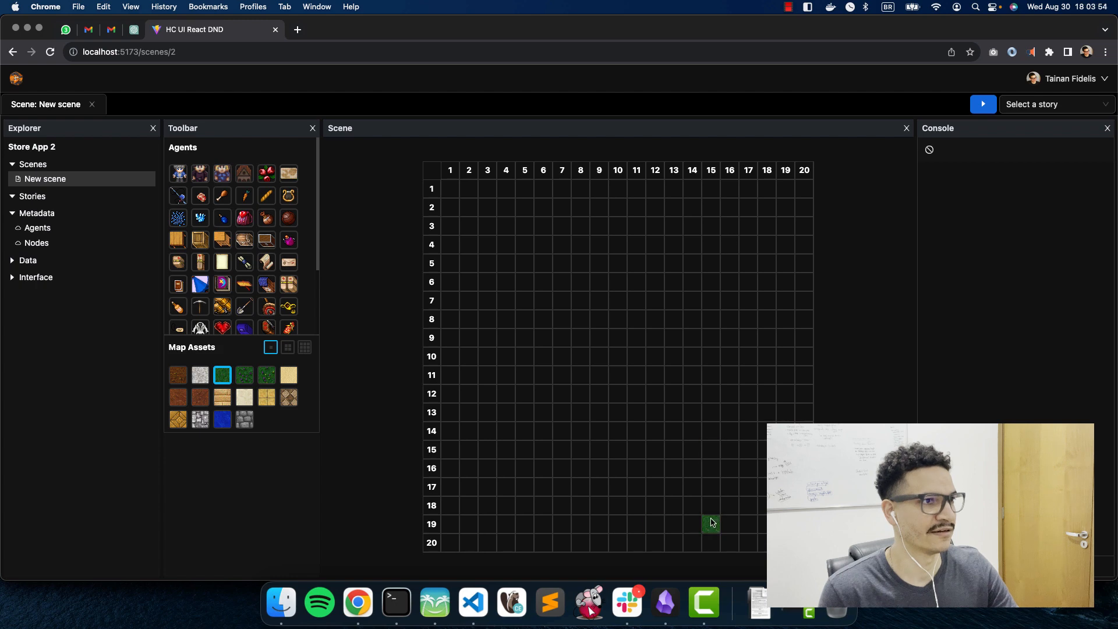
drag(710, 523, 801, 165)
drag(766, 320, 795, 178)
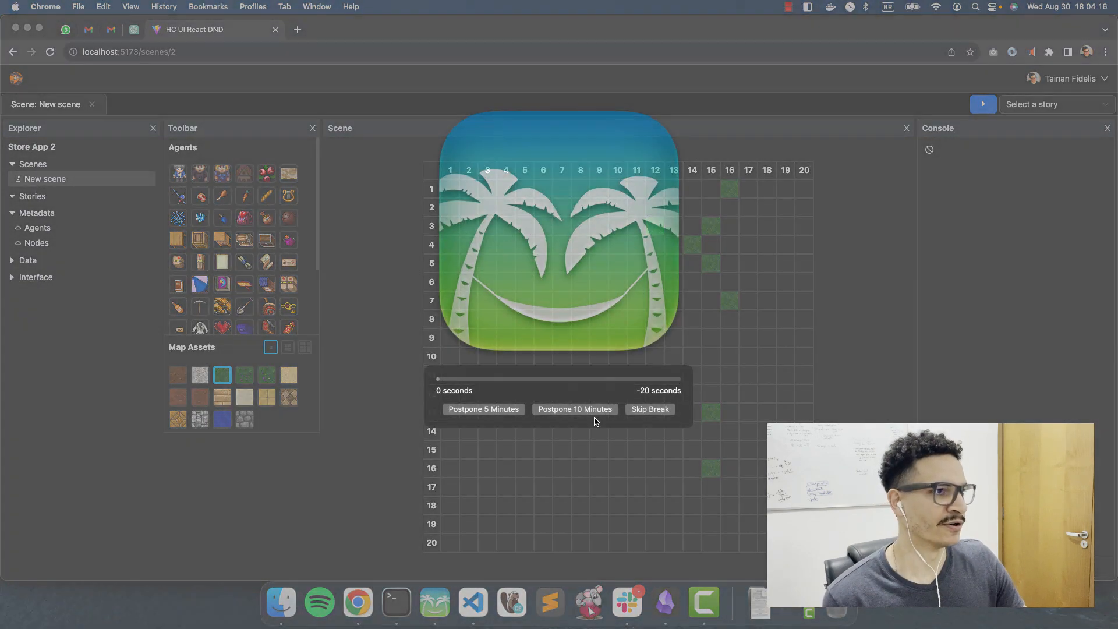
click(661, 407)
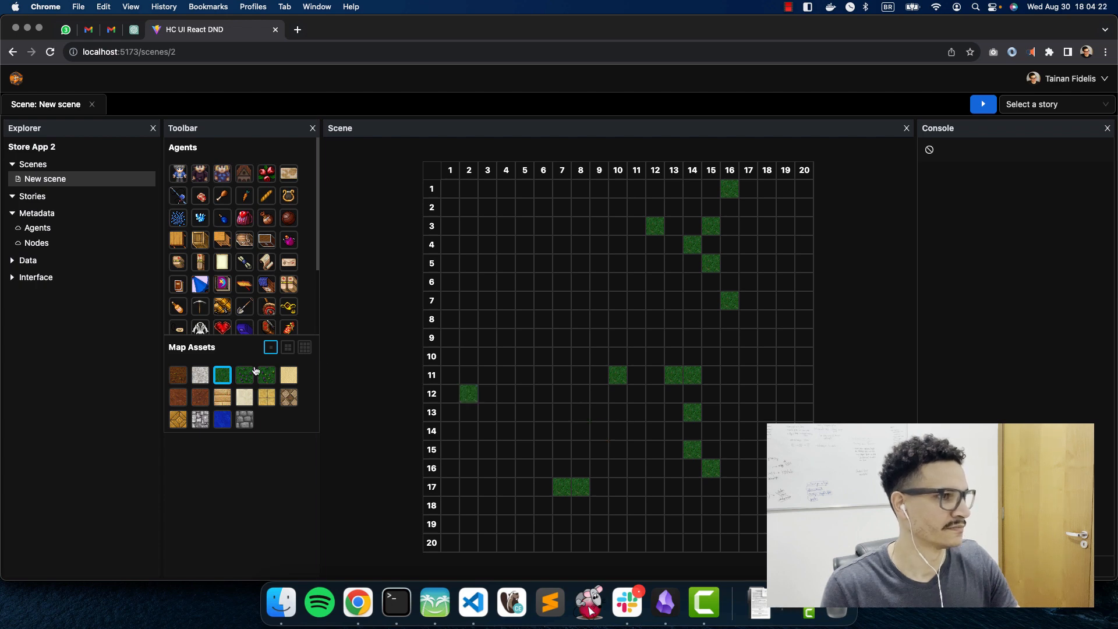
click(305, 347)
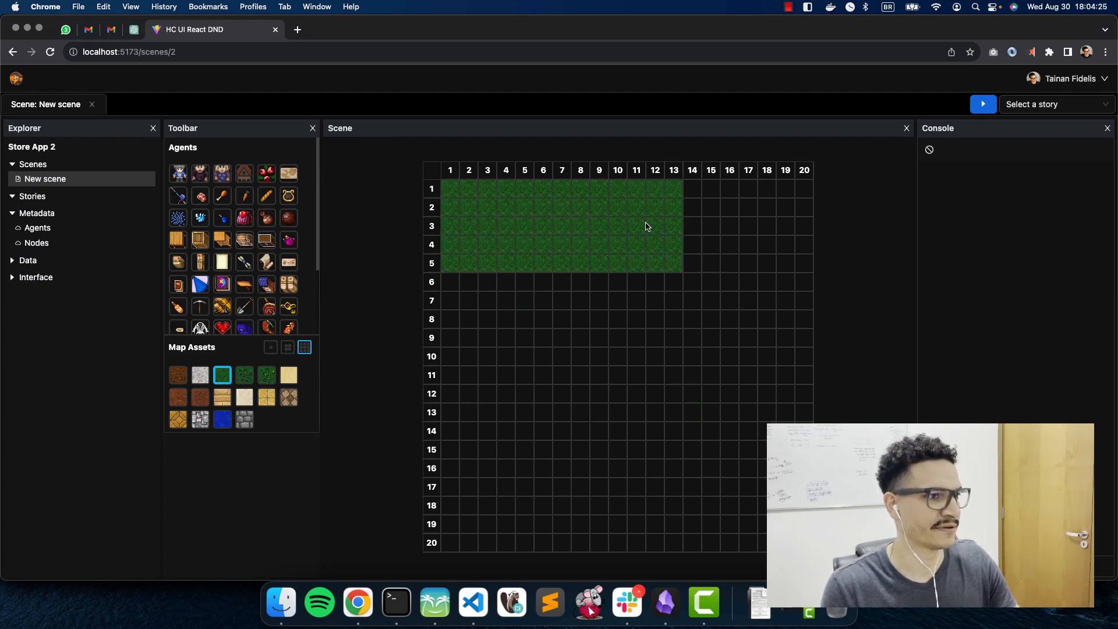
mouse_move(647, 226)
mouse_down()
mouse_move(797, 221)
mouse_move(792, 325)
mouse_move(737, 513)
mouse_move(719, 318)
mouse_move(669, 512)
mouse_move(568, 526)
mouse_move(474, 516)
mouse_move(475, 324)
mouse_move(637, 317)
mouse_move(568, 424)
mouse_move(548, 387)
mouse_move(525, 382)
mouse_up()
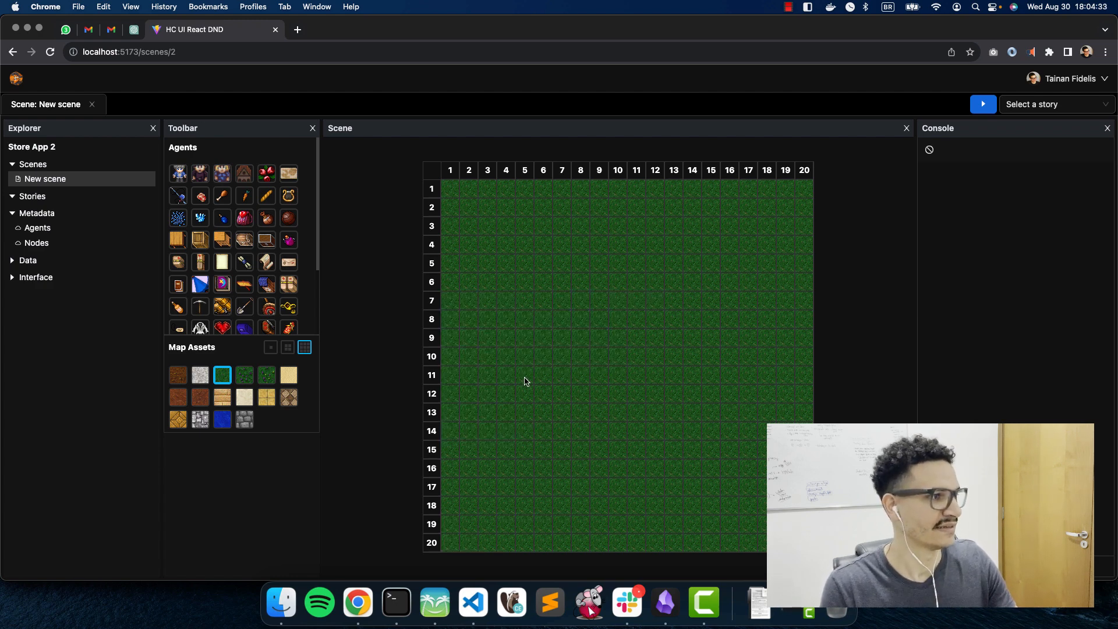
click(290, 348)
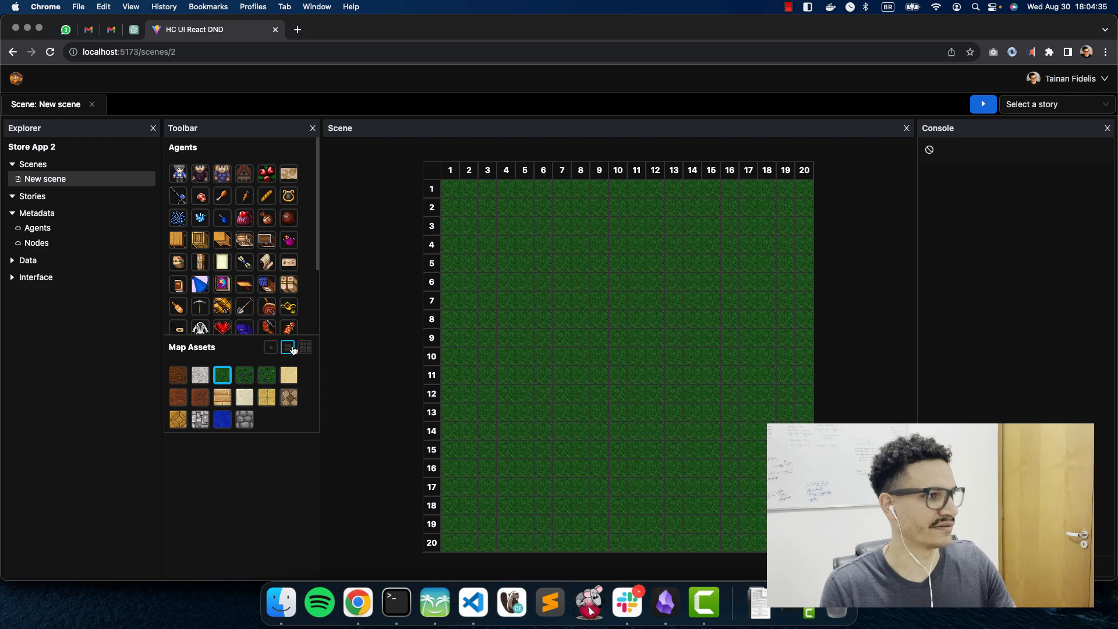
Step: Paint a single-cell plank path along row 8 and down column 15
click(223, 401)
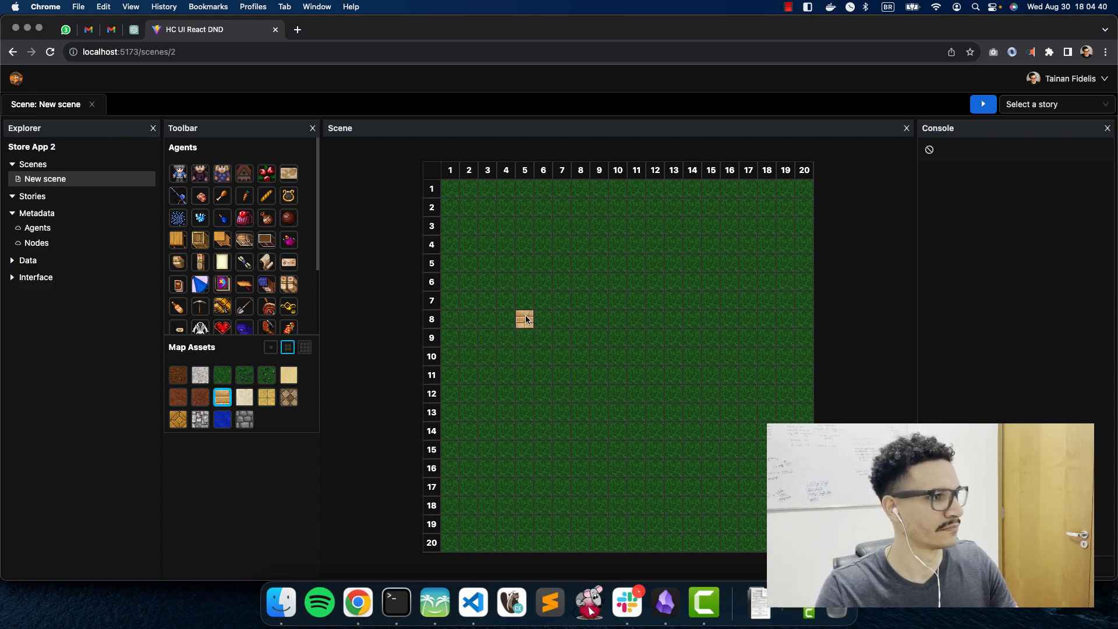
click(270, 349)
mouse_move(561, 319)
mouse_down()
mouse_move(711, 324)
mouse_move(609, 326)
mouse_up()
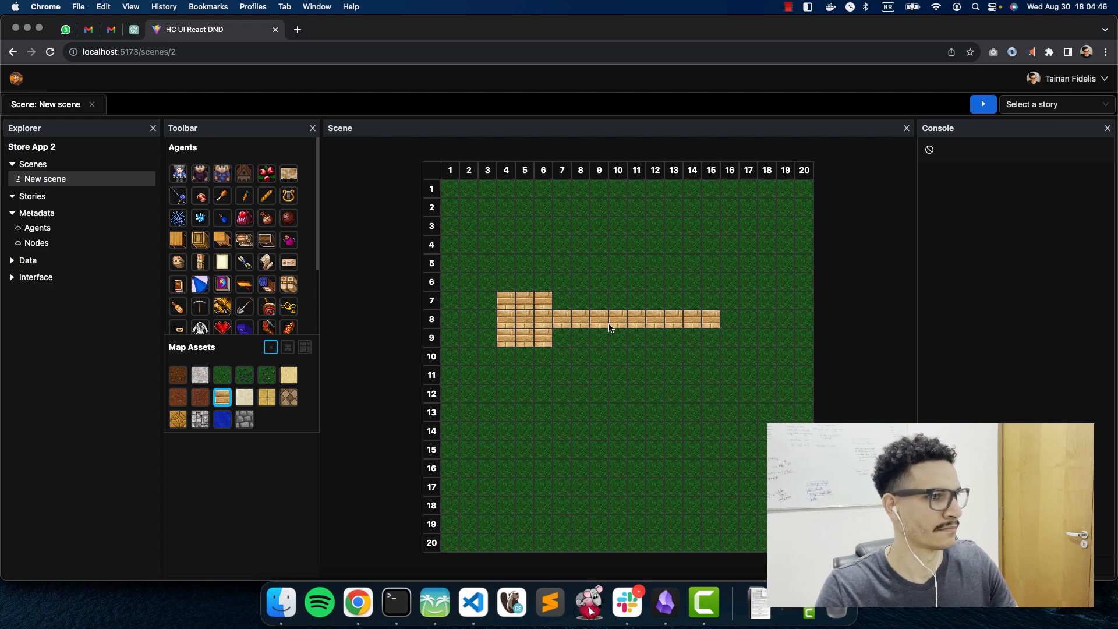
click(710, 338)
drag(714, 357, 712, 386)
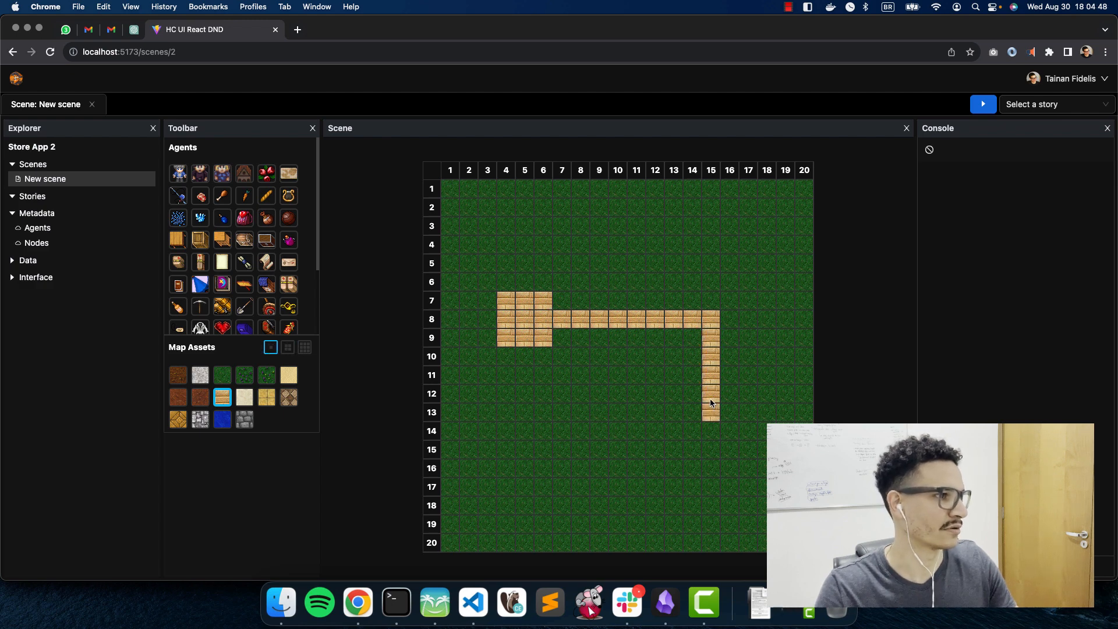
Step: Stamp a 5×5 stone block at columns 14–18 and turn the stray stone at column 11 back to grass
click(241, 422)
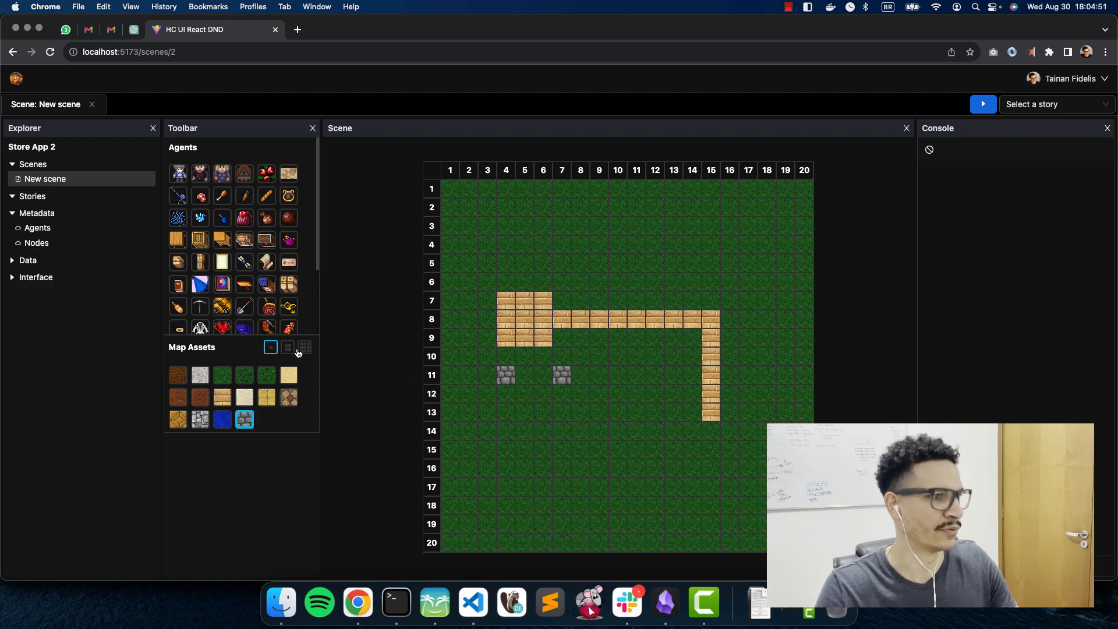
click(305, 347)
click(731, 457)
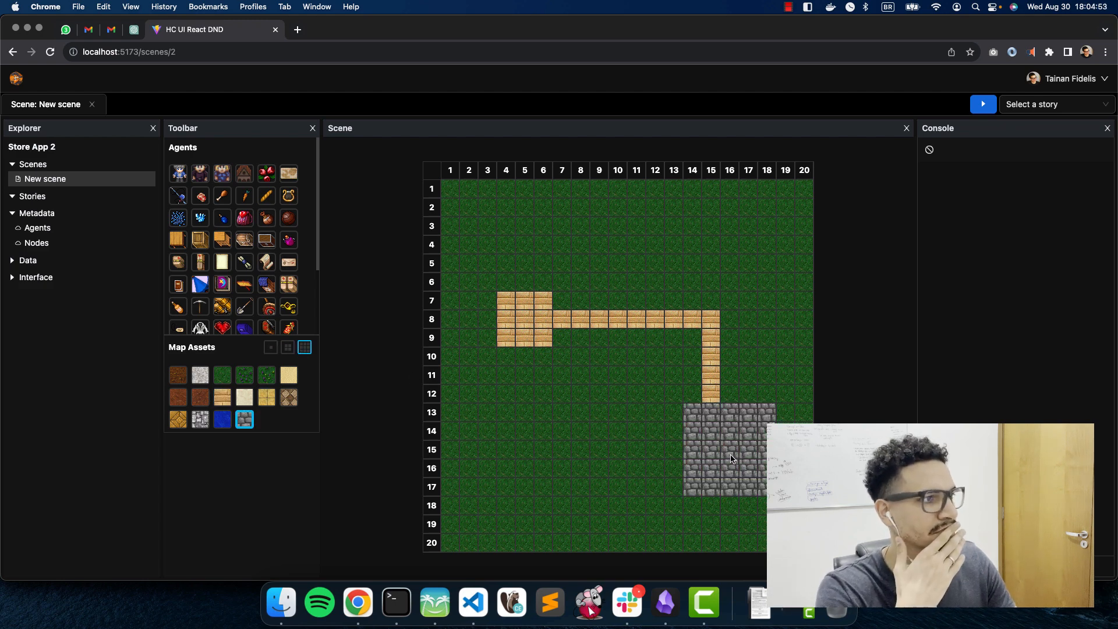
click(270, 347)
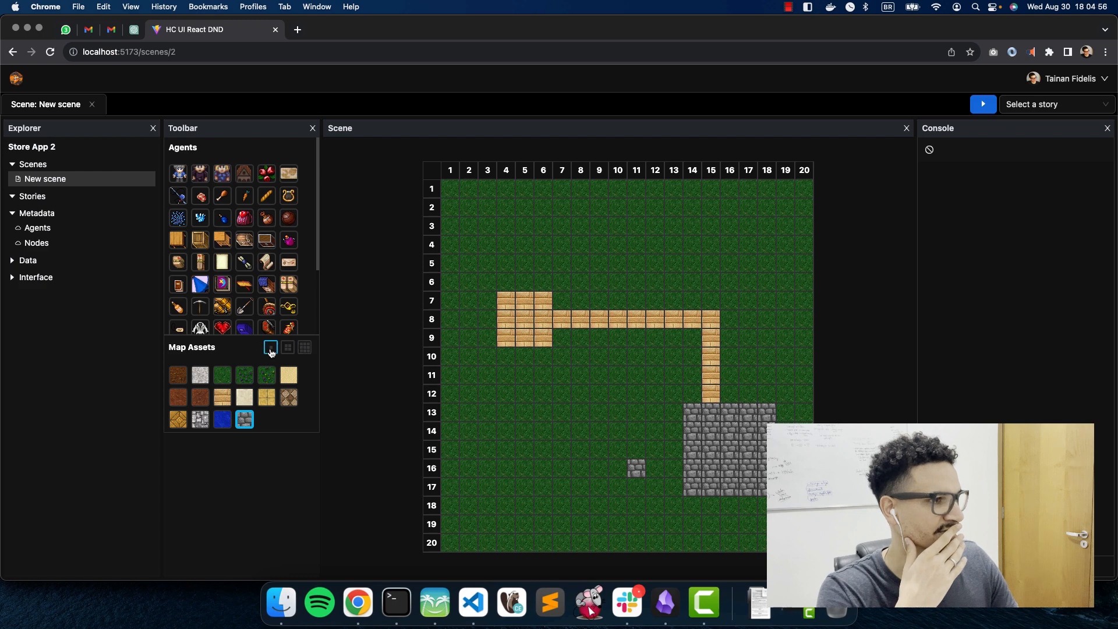
click(222, 374)
click(636, 468)
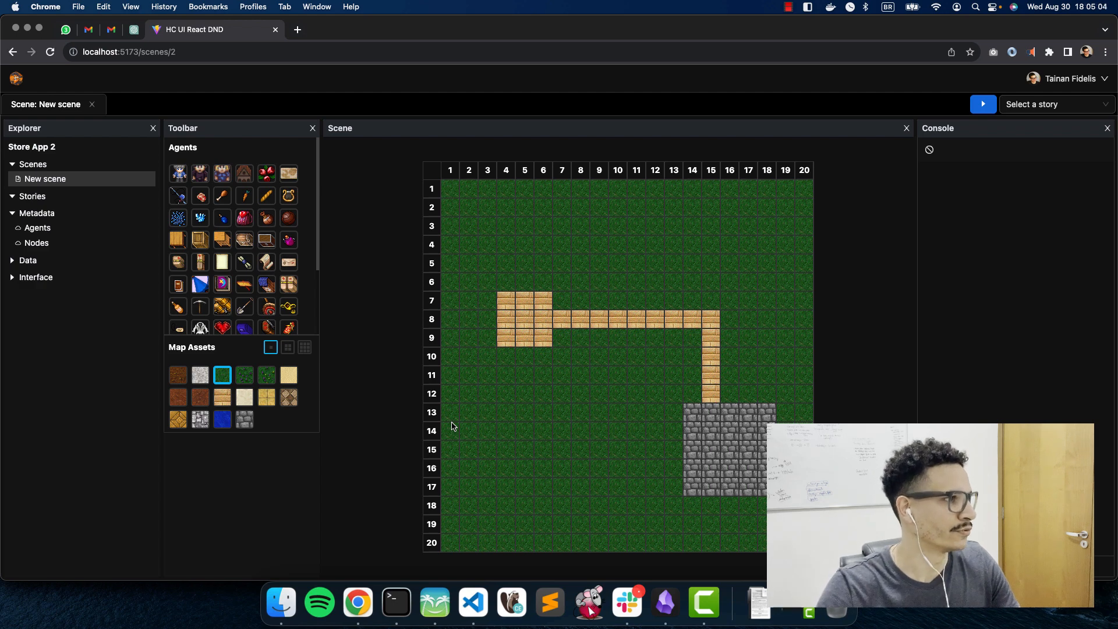
Step: Drop Agent 1 on the plank area and Agent 2 on the stone block, then return to Store App 2
drag(178, 172, 524, 320)
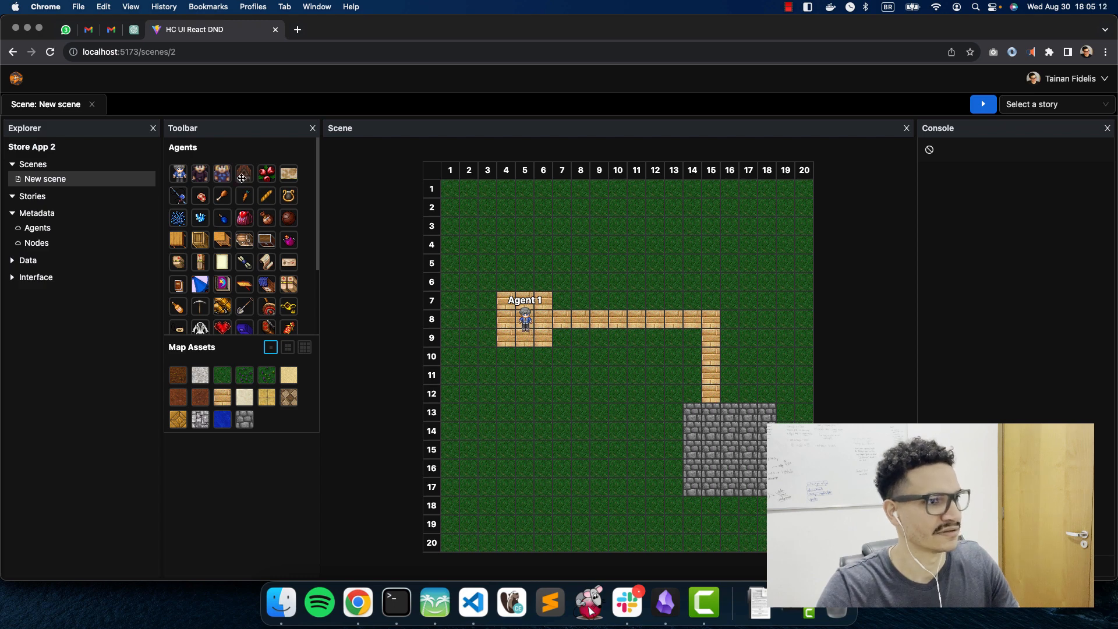
drag(241, 175, 738, 476)
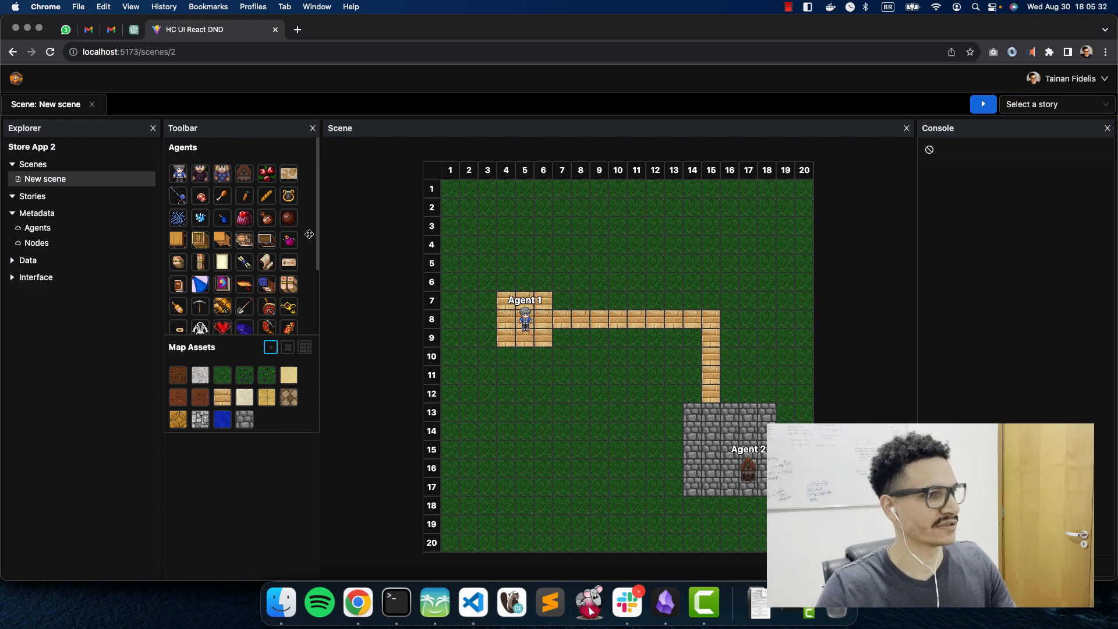
click(56, 153)
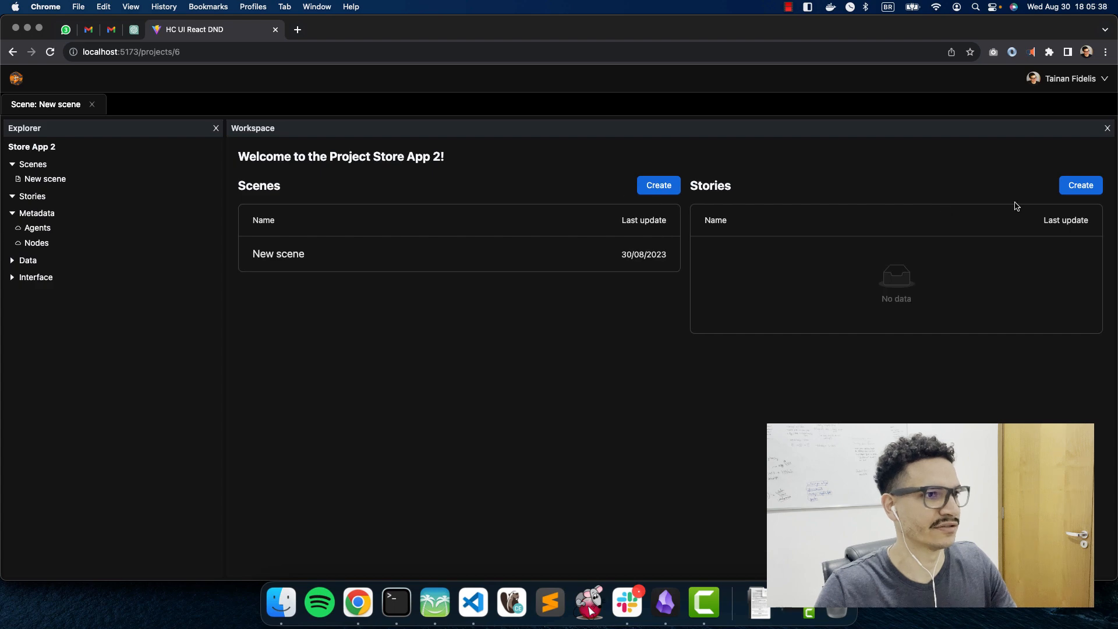
Step: Create two stories, New story and New story 2
click(1080, 185)
click(861, 363)
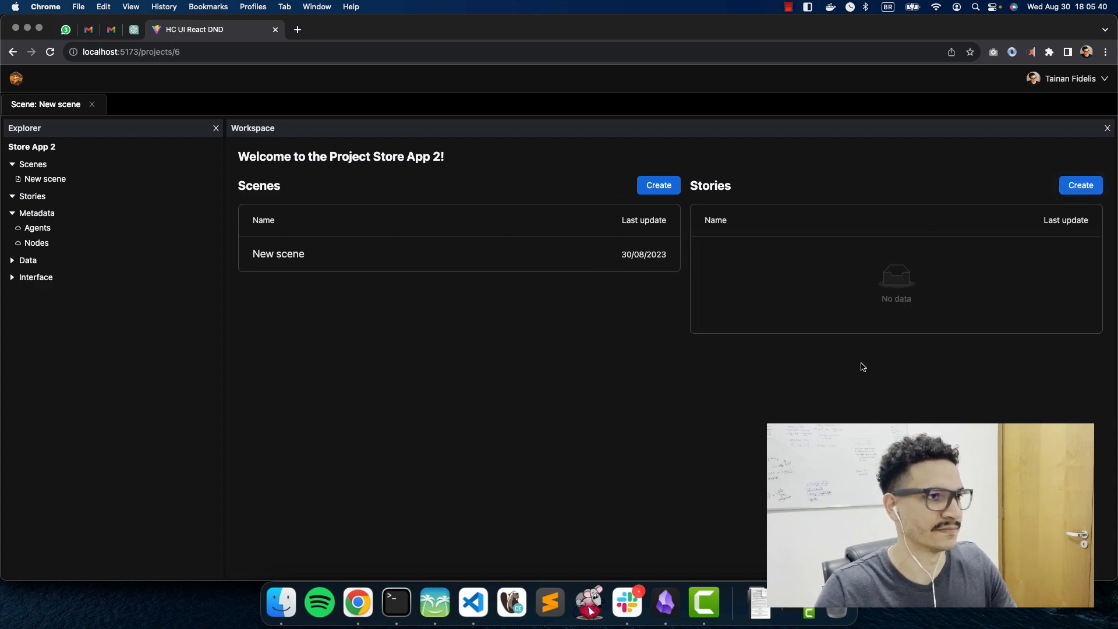
click(1085, 187)
text(2)
click(837, 372)
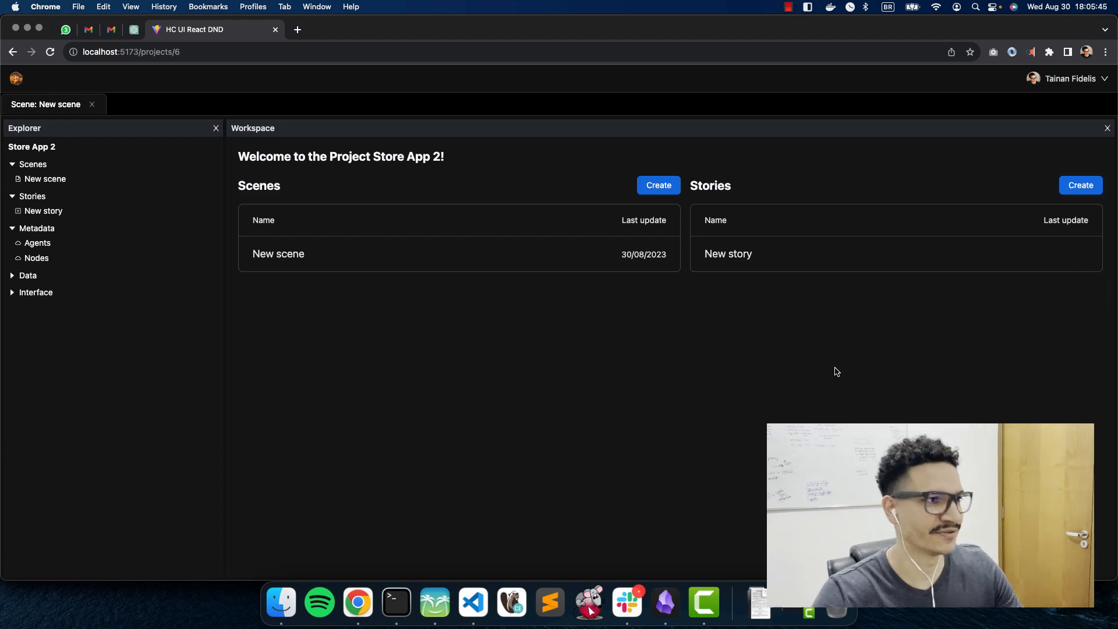
Step: Open New story and inspect its Start and End events' attributes
click(757, 259)
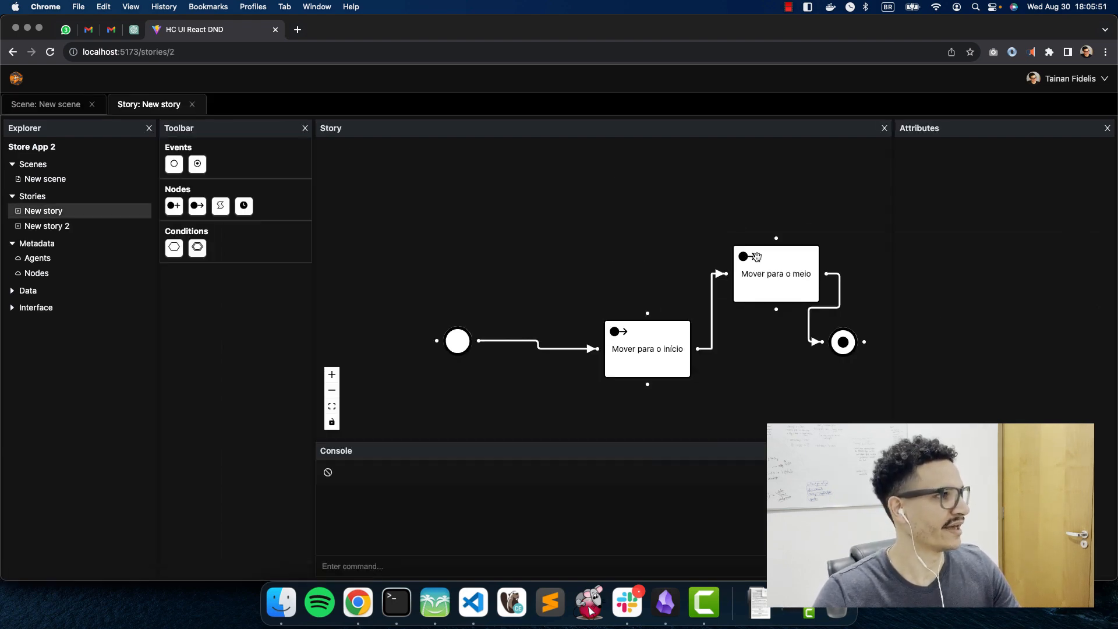
drag(583, 223, 567, 271)
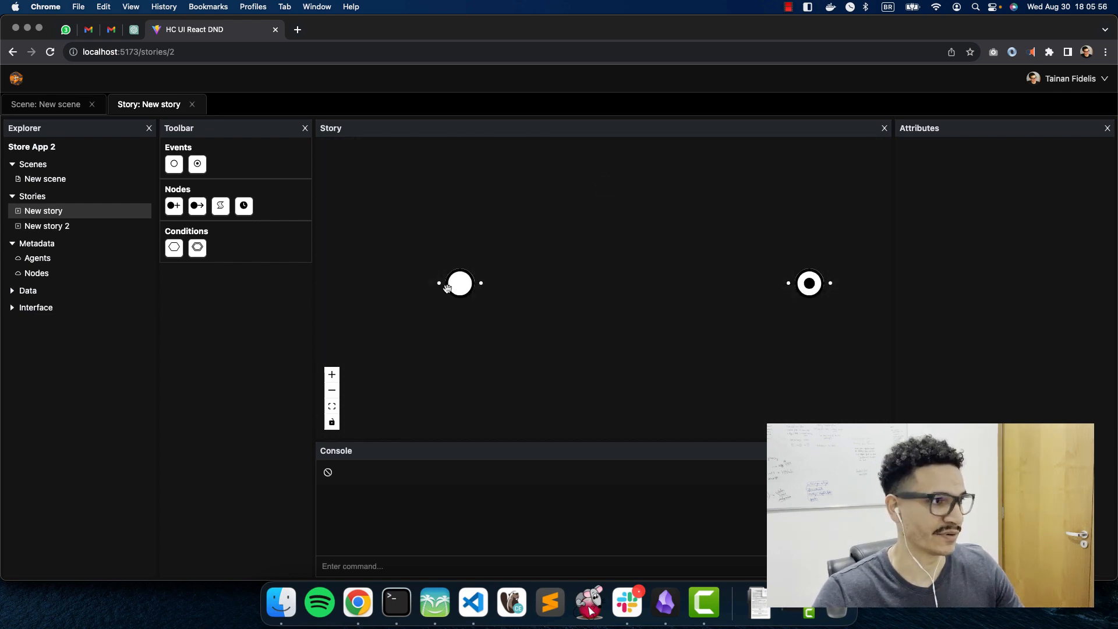
click(450, 290)
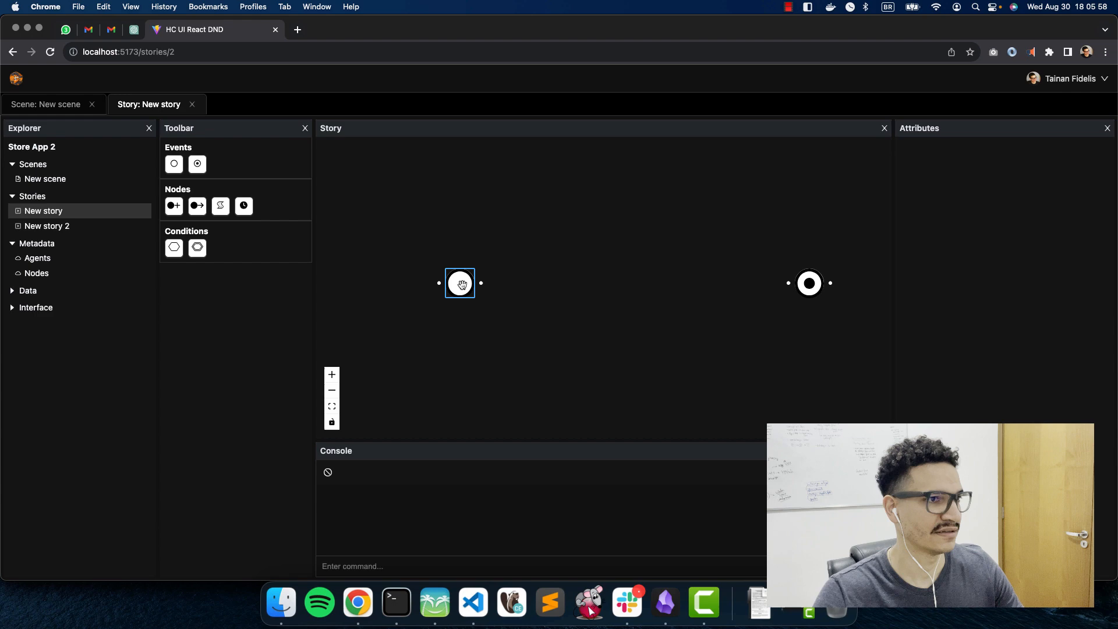
click(800, 290)
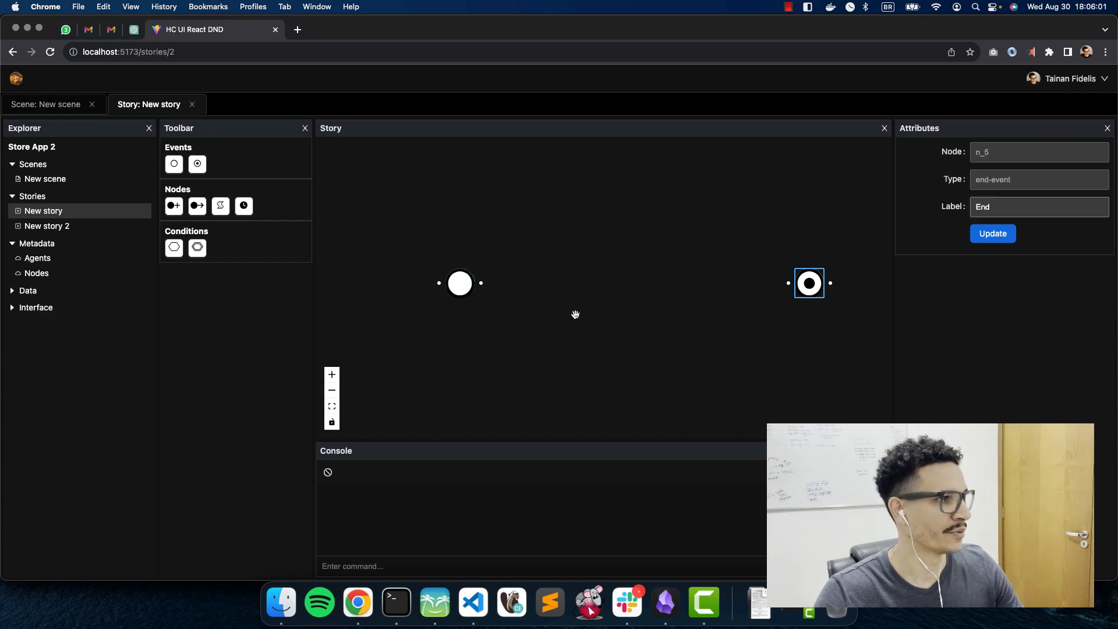
click(549, 327)
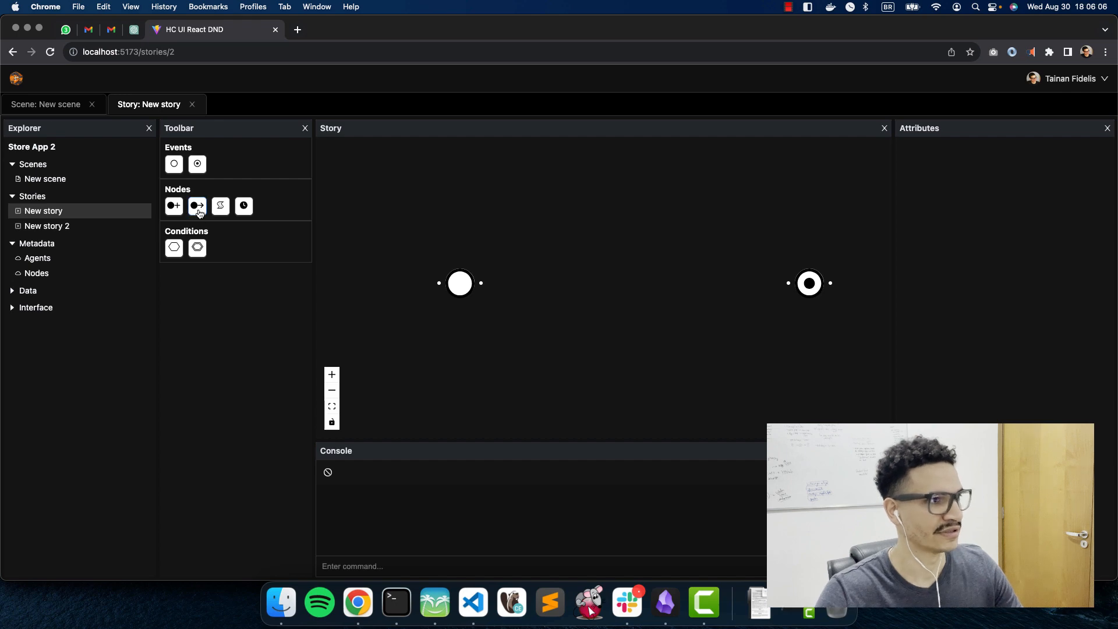
Step: Add a move node labelled 'Move to the store' with X 12, Y 12, assigned to Agent 1
drag(198, 205, 593, 242)
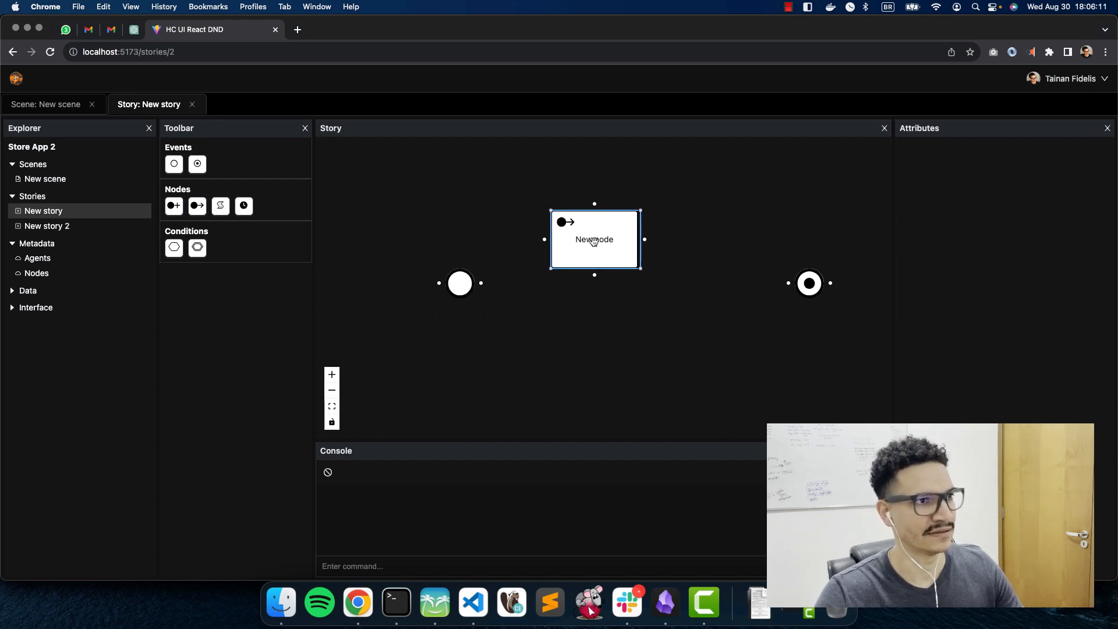
click(593, 242)
triple_click(1008, 209)
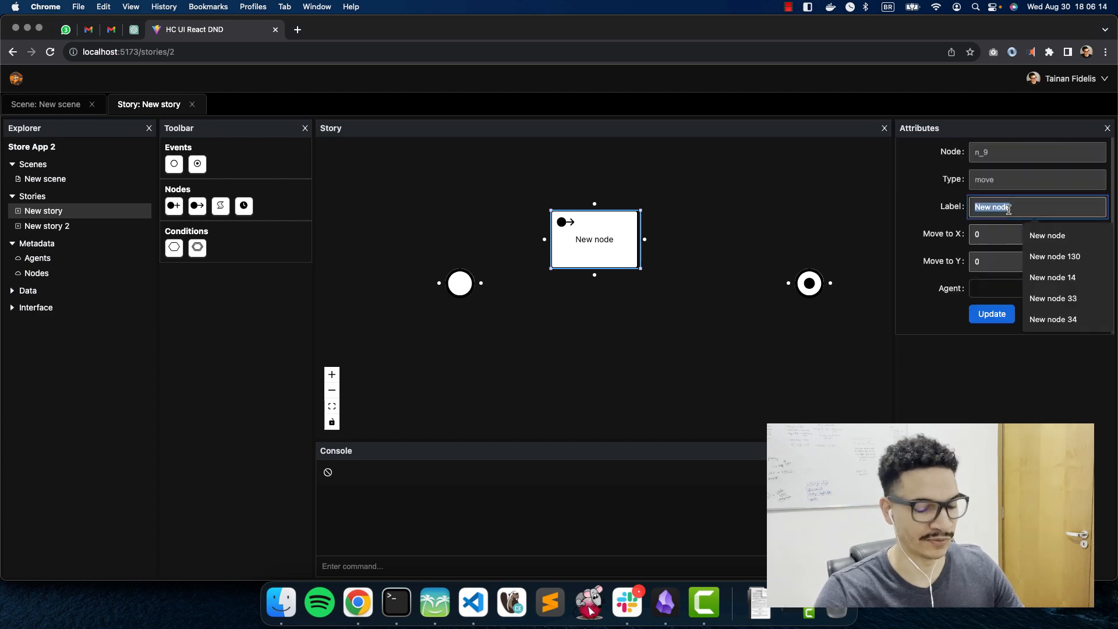
text(Mo)
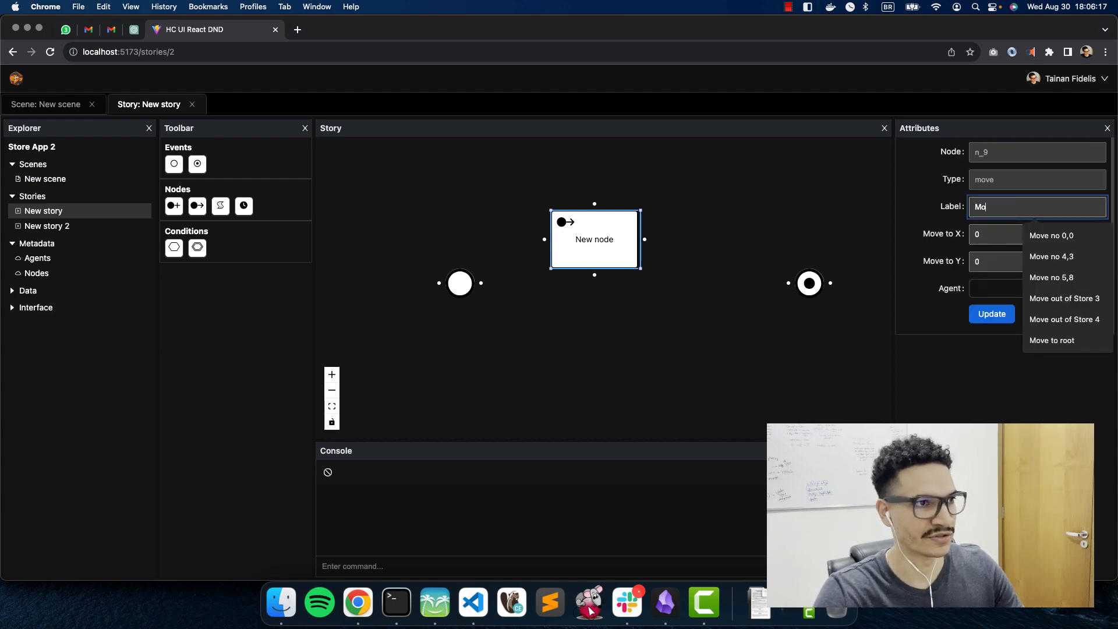
text(ve to the store)
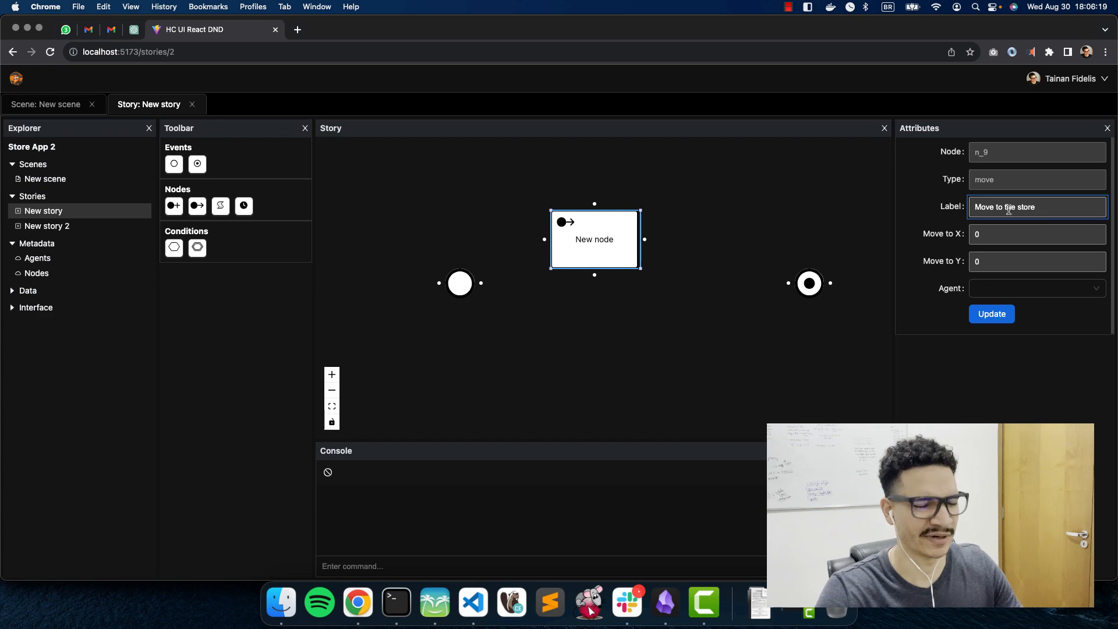
key(Tab)
key(BackSpace)
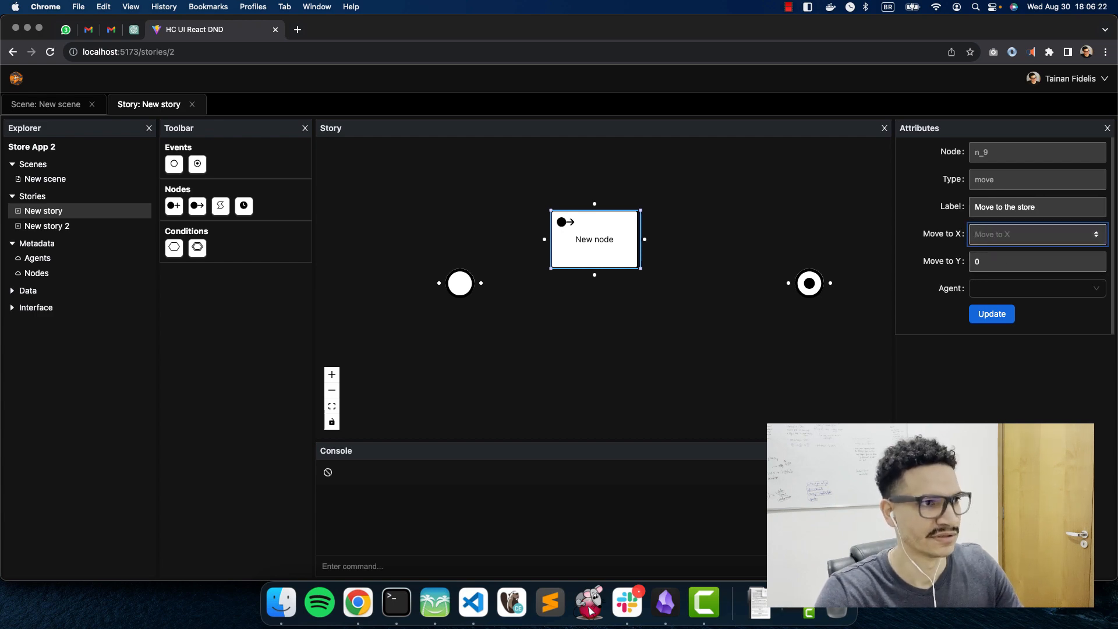
text(12)
key(Tab)
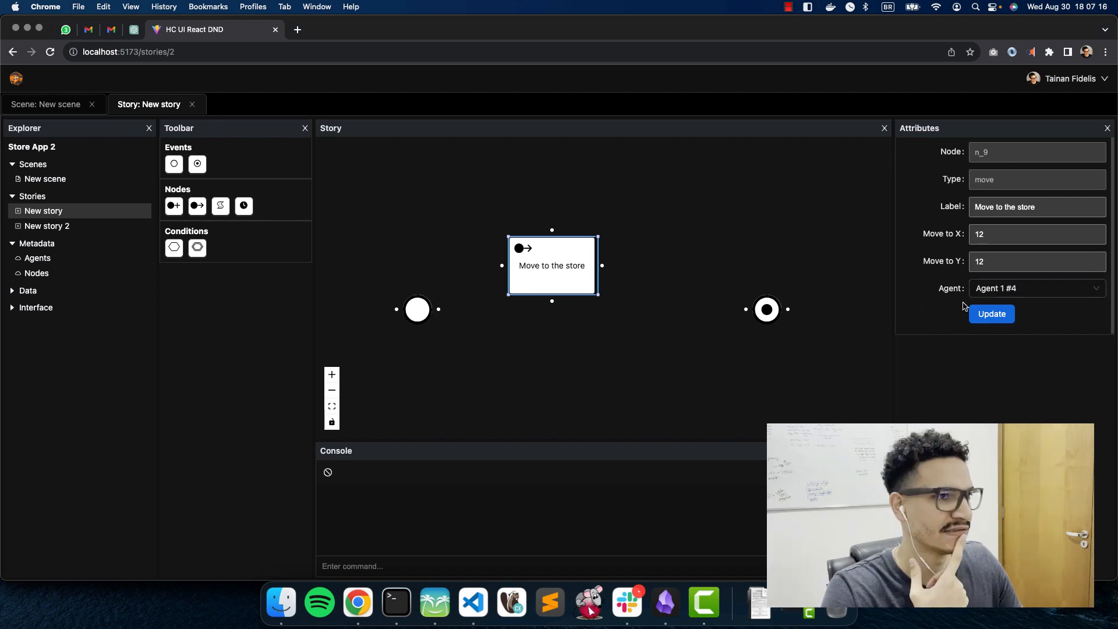
click(1005, 290)
click(997, 312)
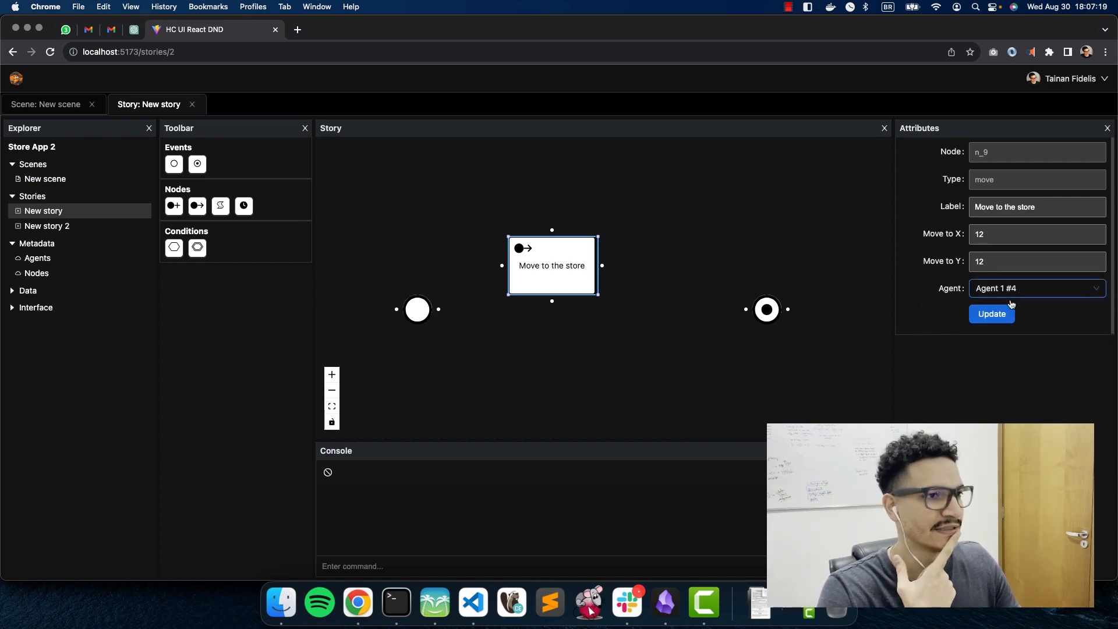
click(1000, 293)
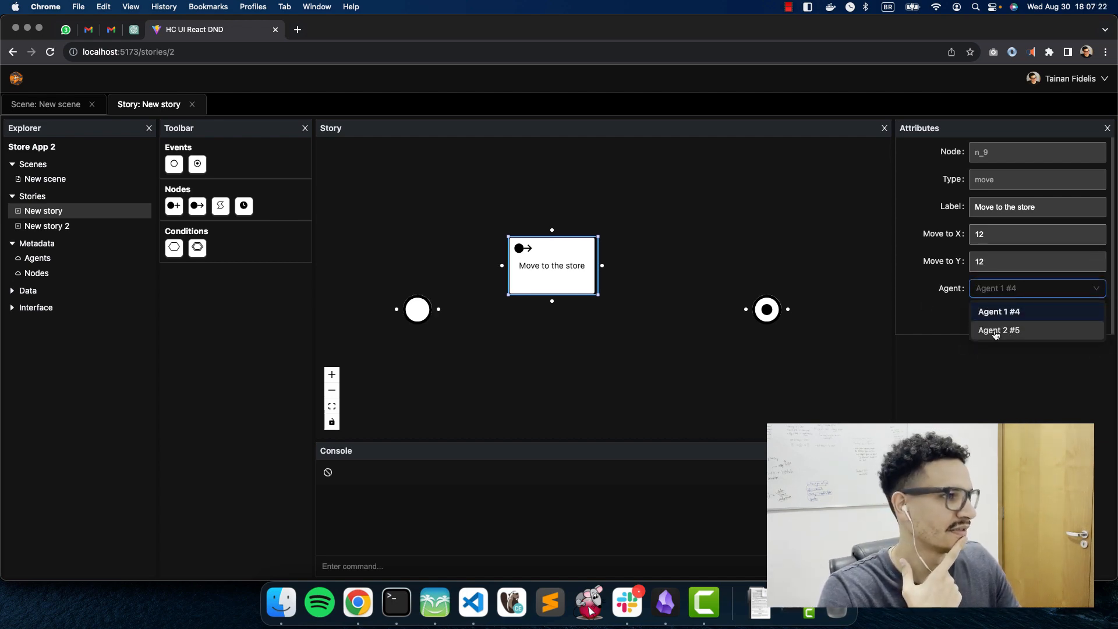
click(1010, 288)
click(524, 353)
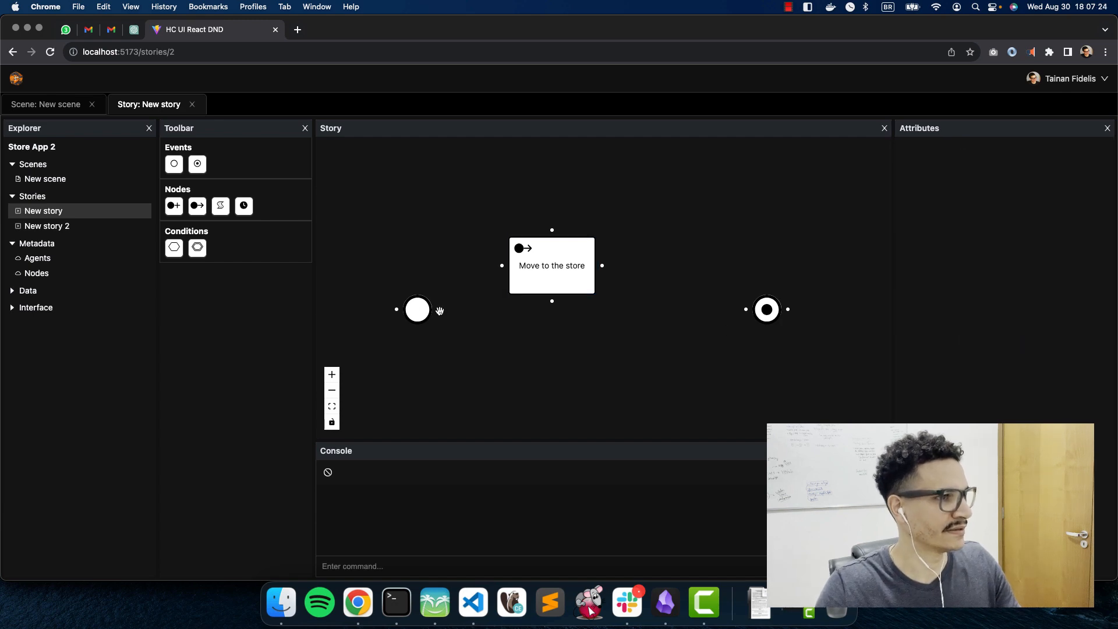
Step: Wire Start → Move to the store → End and delete the extra link into End
drag(437, 309, 502, 266)
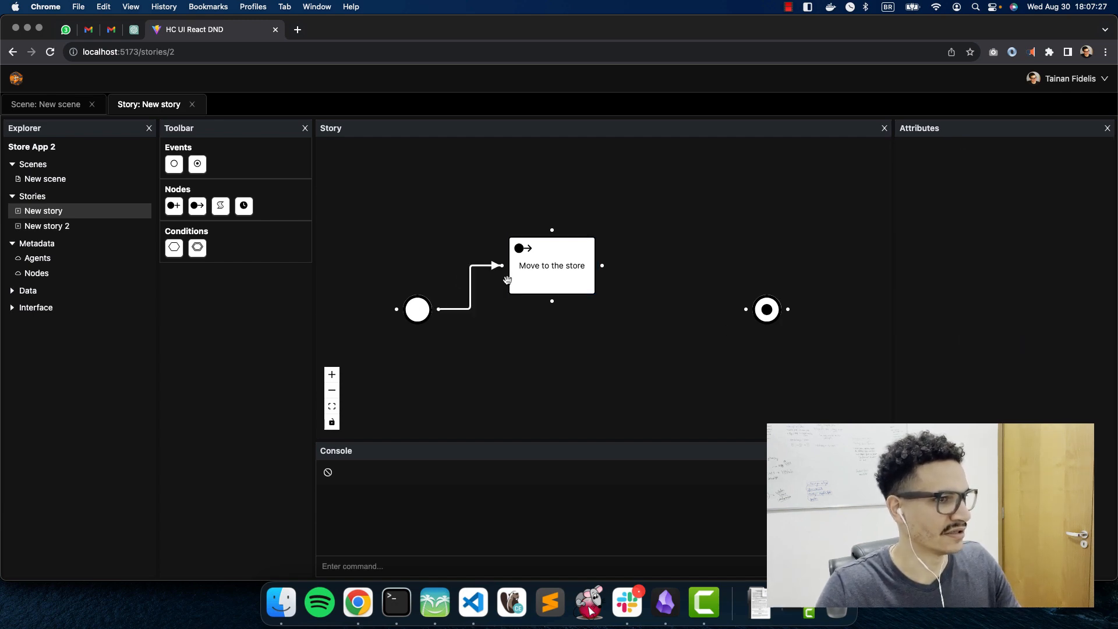
drag(603, 266, 745, 309)
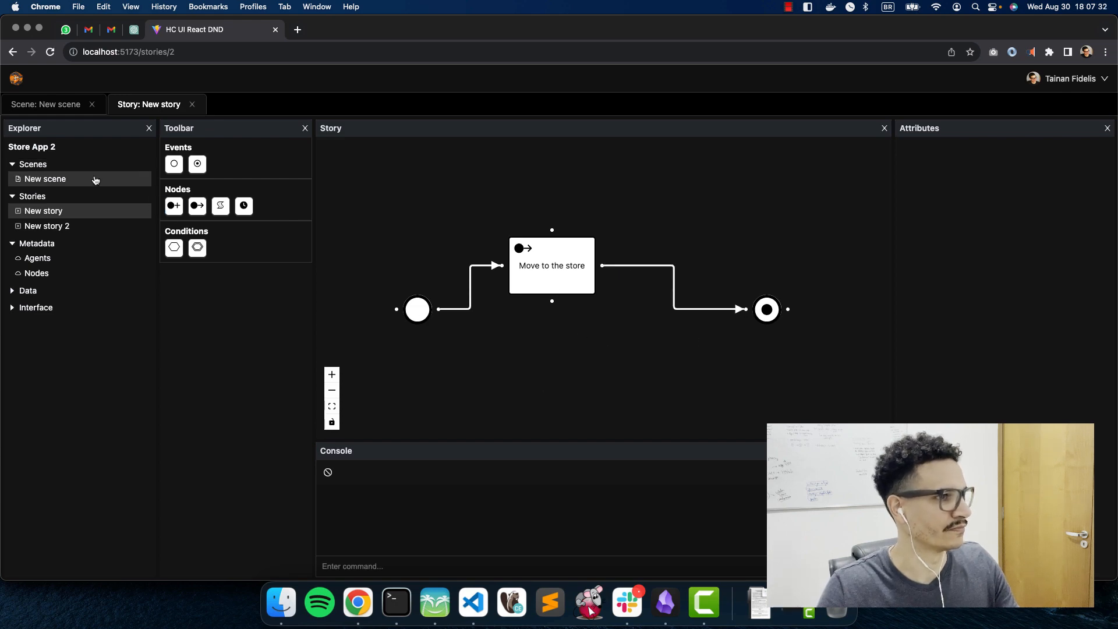
click(571, 280)
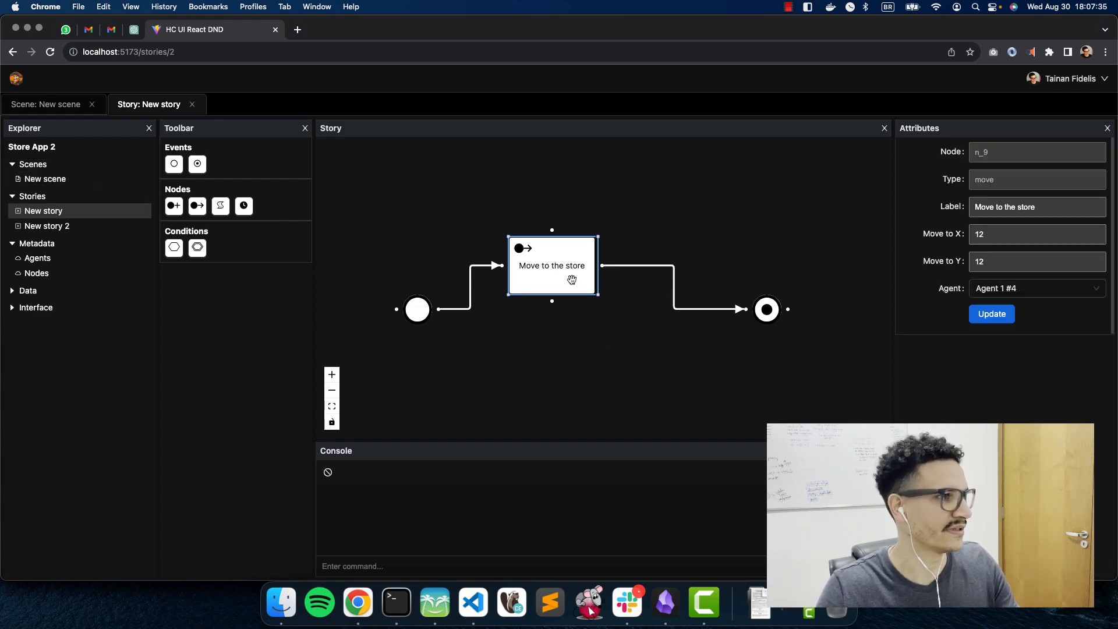
click(498, 207)
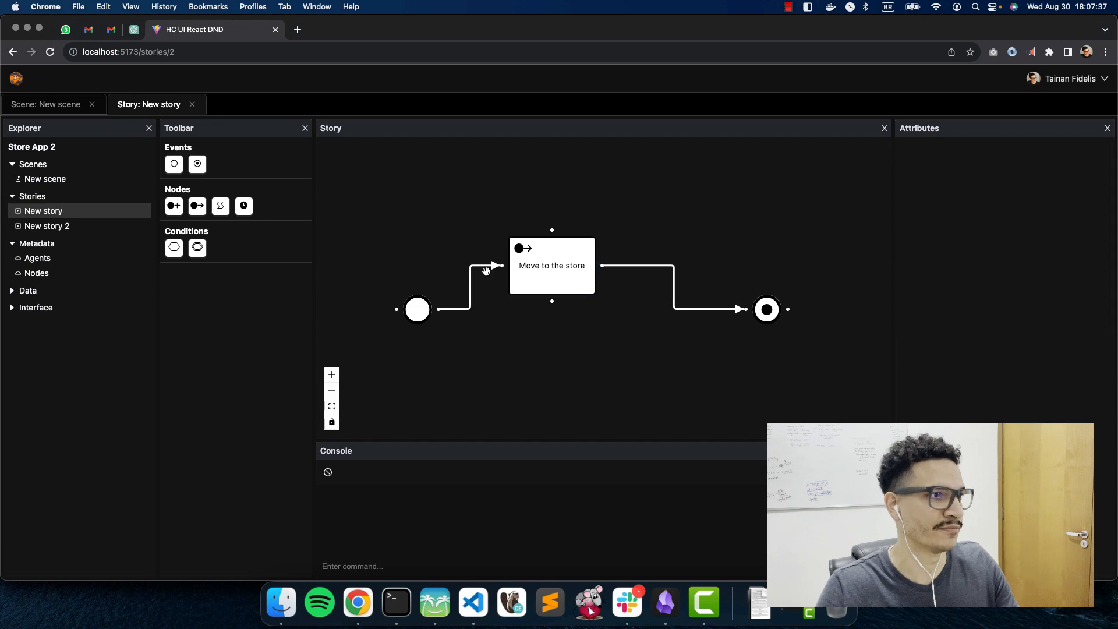
click(672, 268)
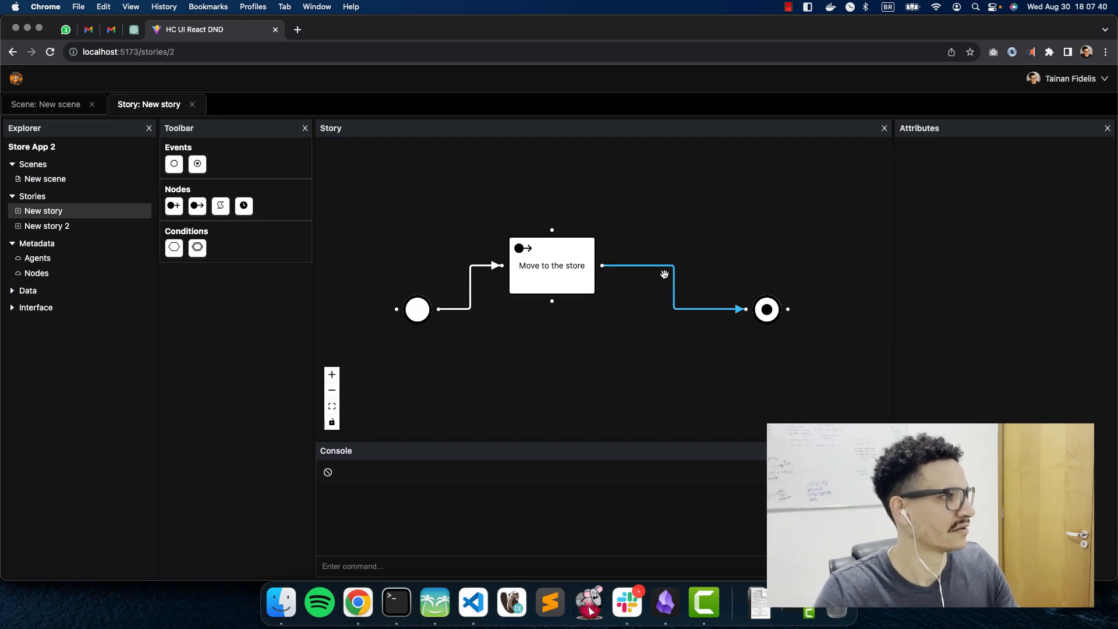
key(BackSpace)
Step: Add a second move node 'Move the user back' targeting X 5, Y 5
drag(198, 208, 669, 314)
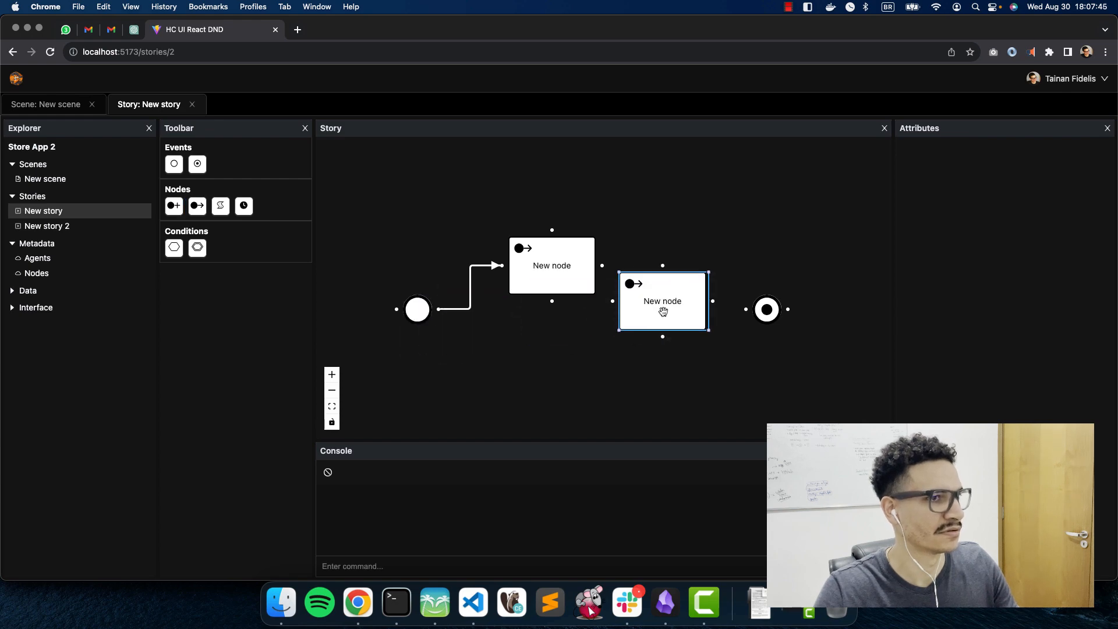
click(660, 298)
double_click(661, 297)
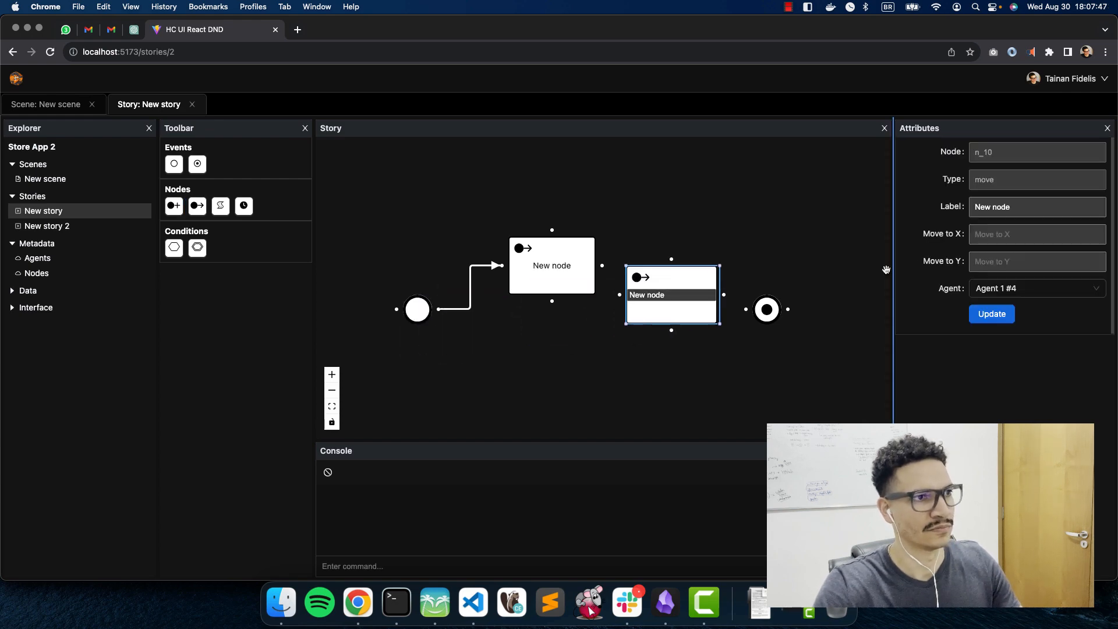
triple_click(1038, 209)
text(Move the usr)
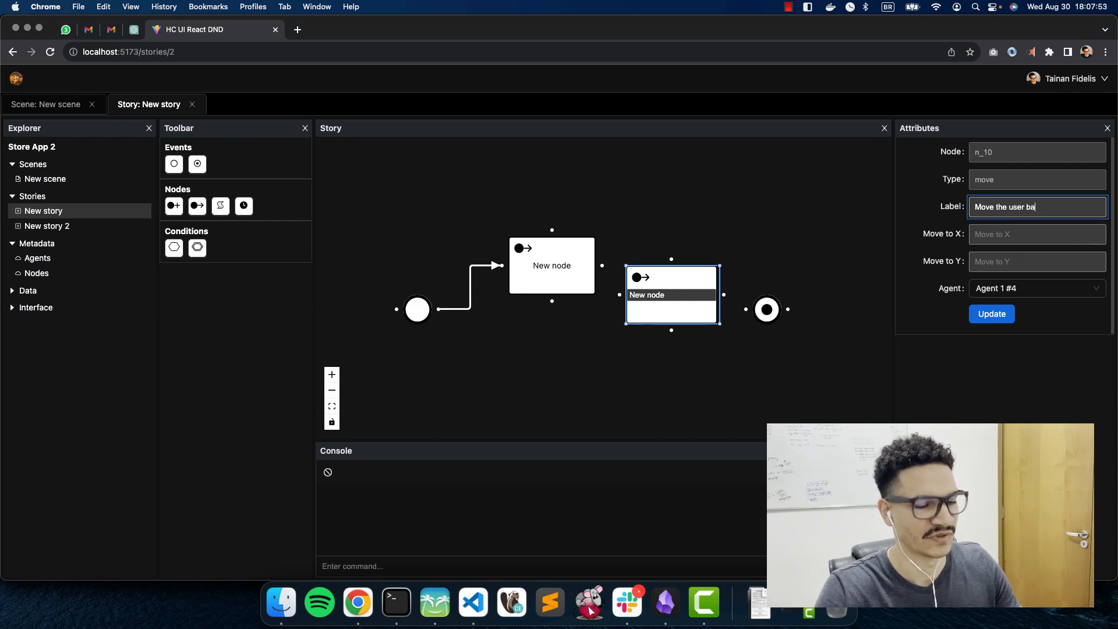
click(1026, 230)
text(5)
key(Tab)
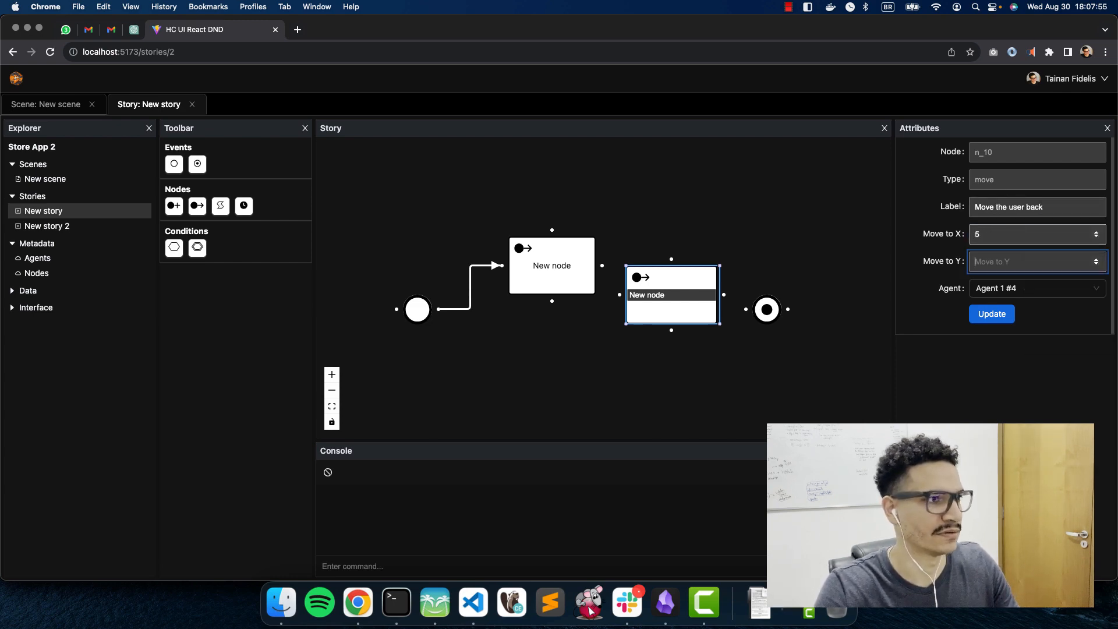
text(5)
click(995, 313)
Step: Relabel the first move node 'Move the user to the store'
click(568, 271)
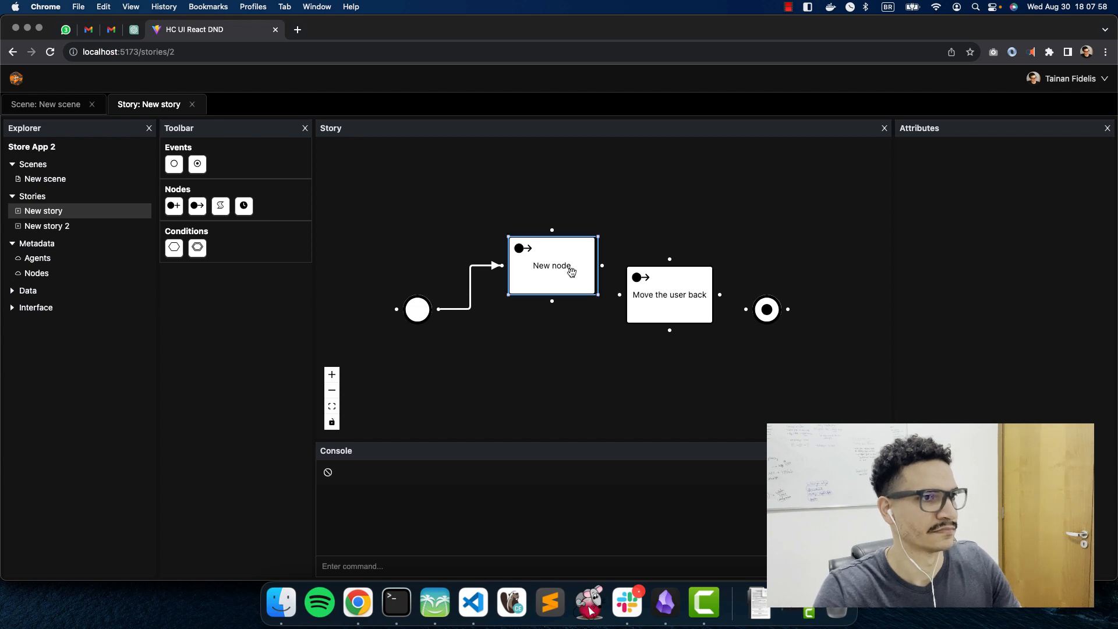
triple_click(995, 207)
text(Move)
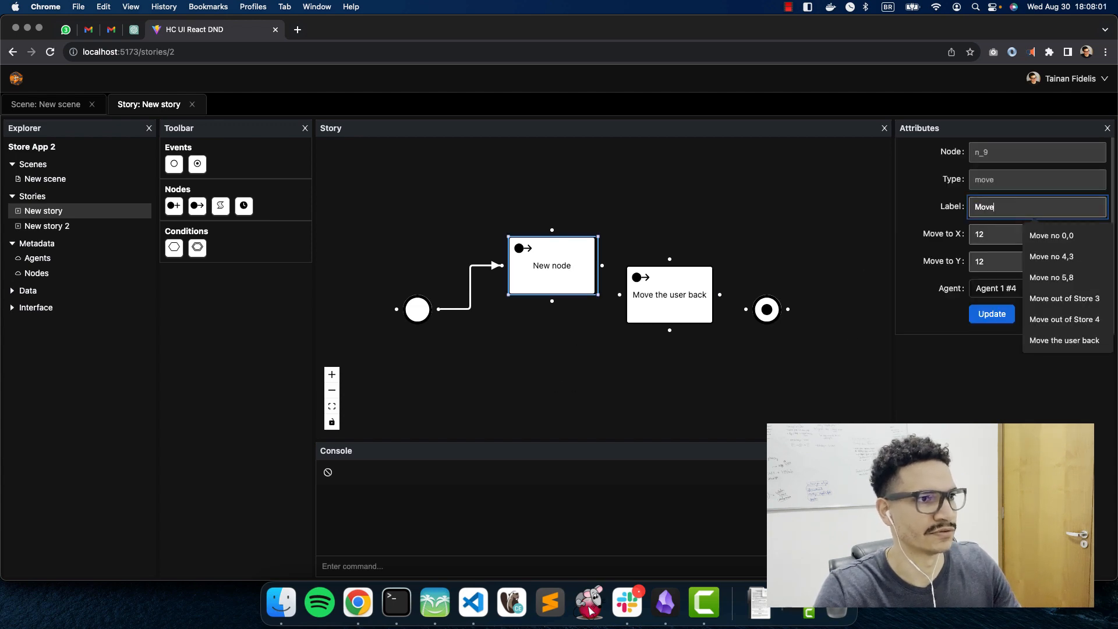
text( the user to the sto)
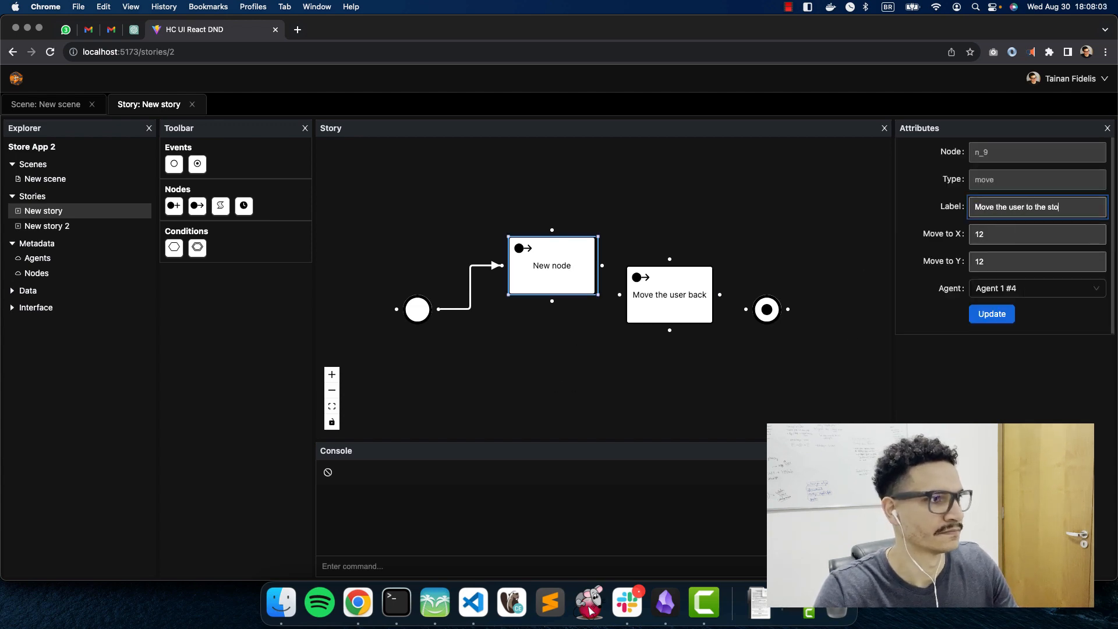
text(re)
click(991, 314)
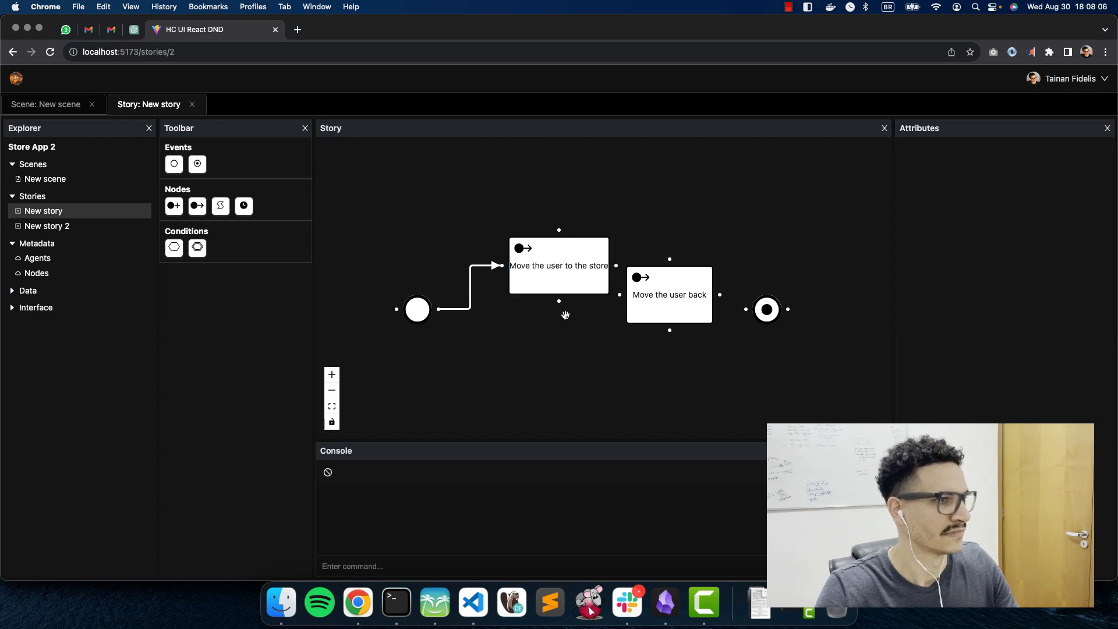
Step: Chain the store node into Move the user back and on to End, align them, and open Agents metadata
mouse_move(560, 274)
mouse_down()
mouse_move(532, 231)
mouse_move(619, 294)
mouse_up()
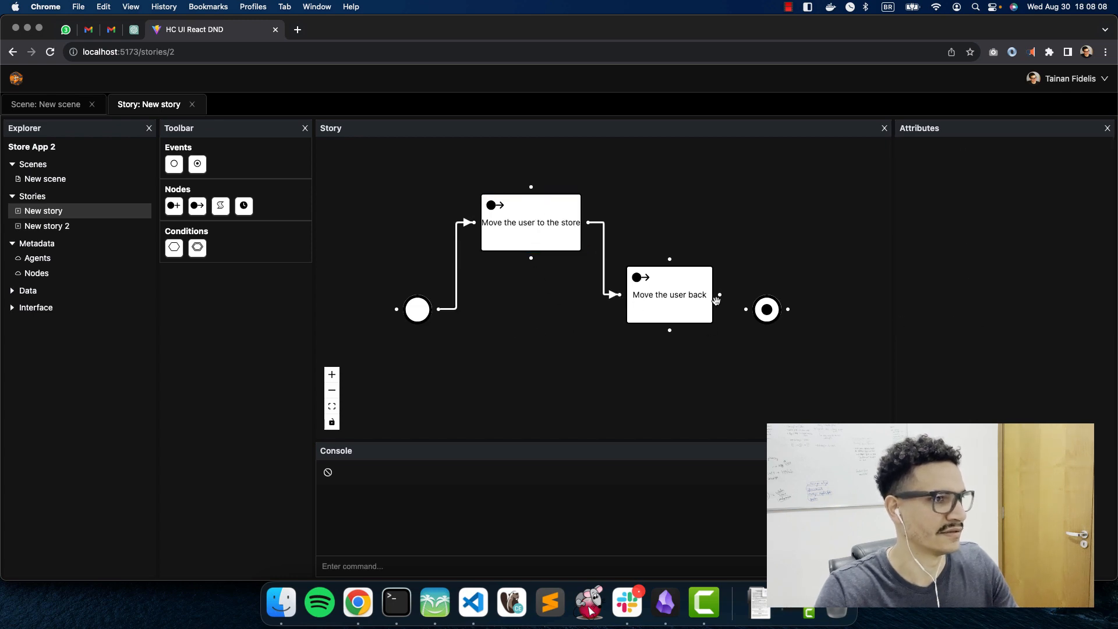
drag(720, 295, 746, 309)
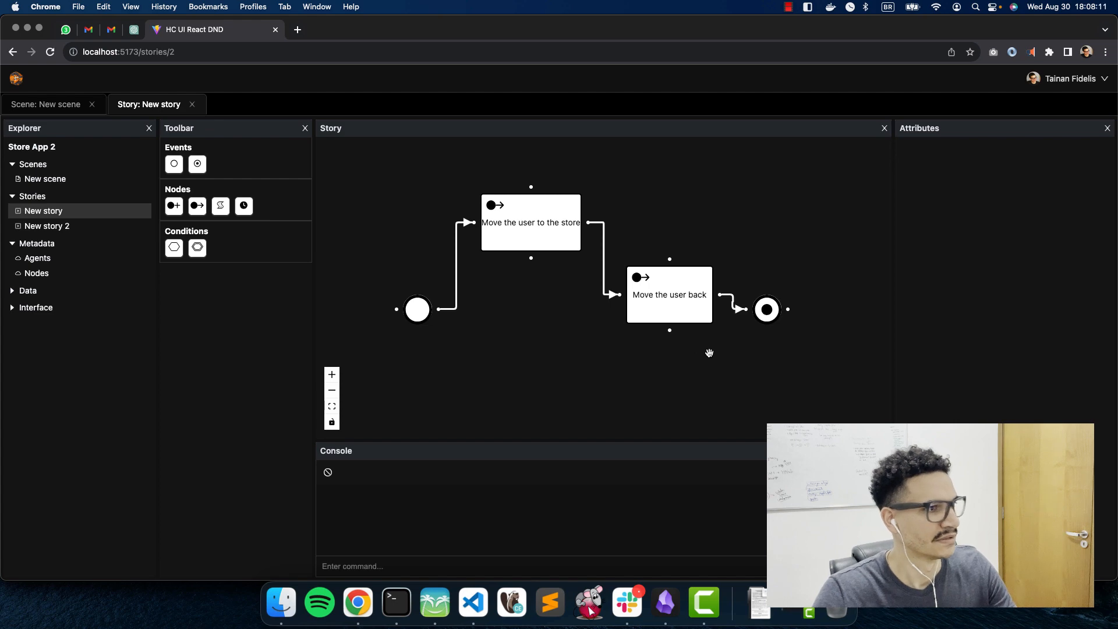
drag(540, 247, 542, 314)
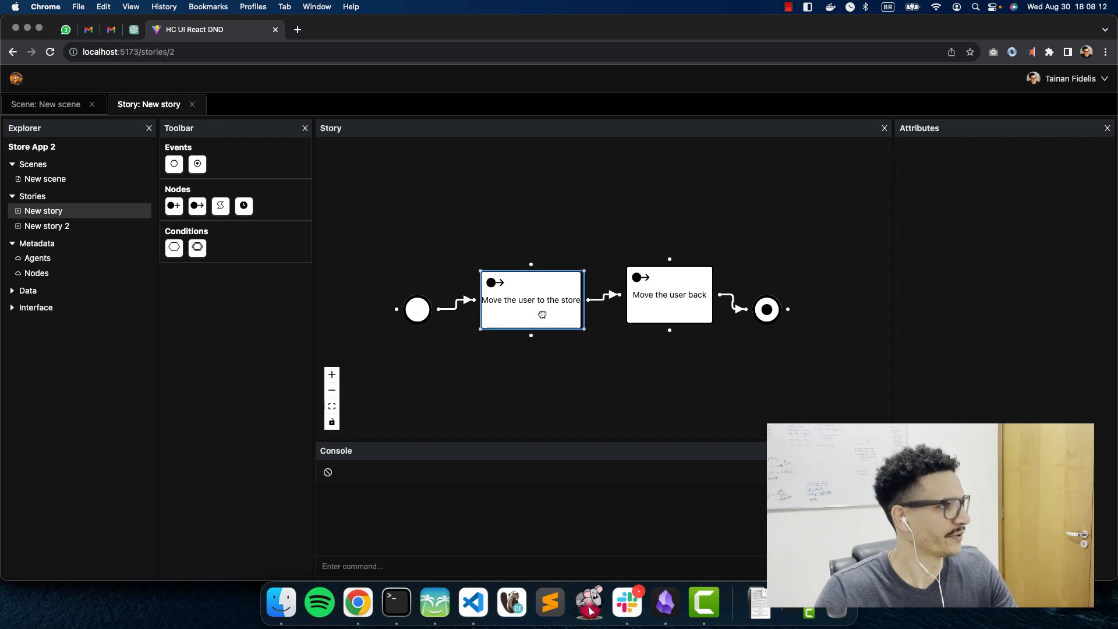
click(47, 262)
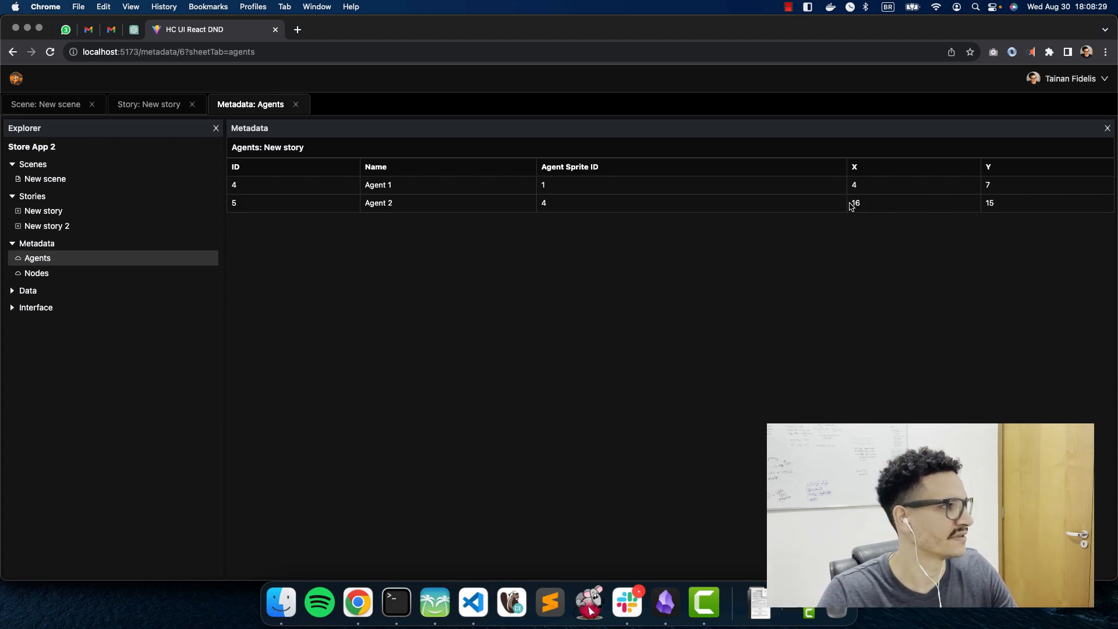
Step: In New story, set the store-move node's target to X 16, Y 17
click(53, 211)
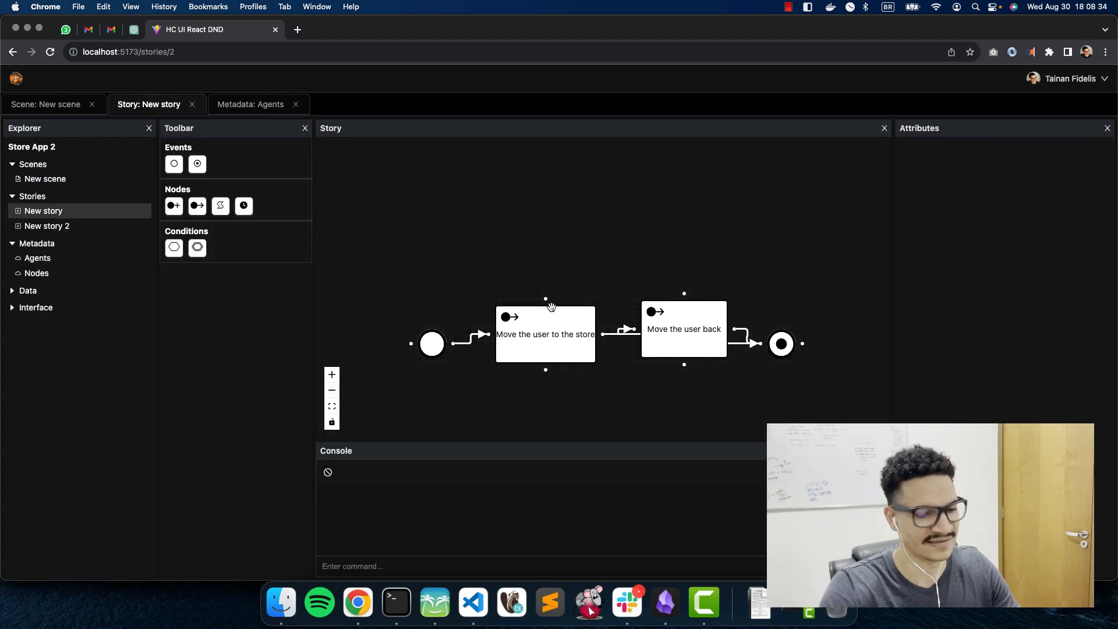
click(561, 326)
click(1008, 235)
key(BackSpace)
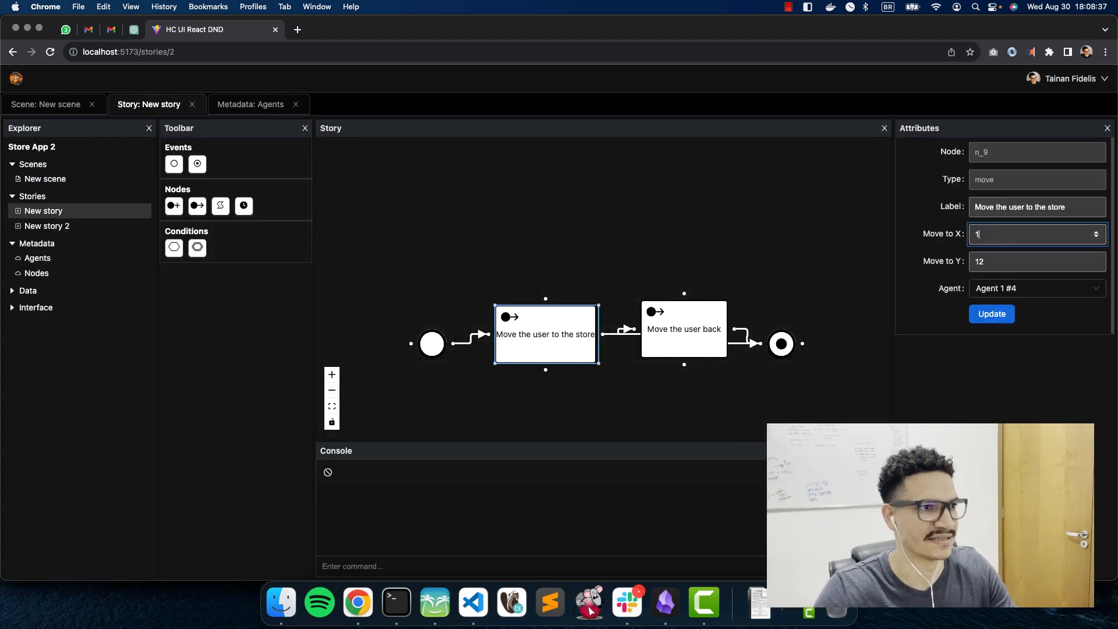
text(6)
key(Tab)
text(17)
click(994, 316)
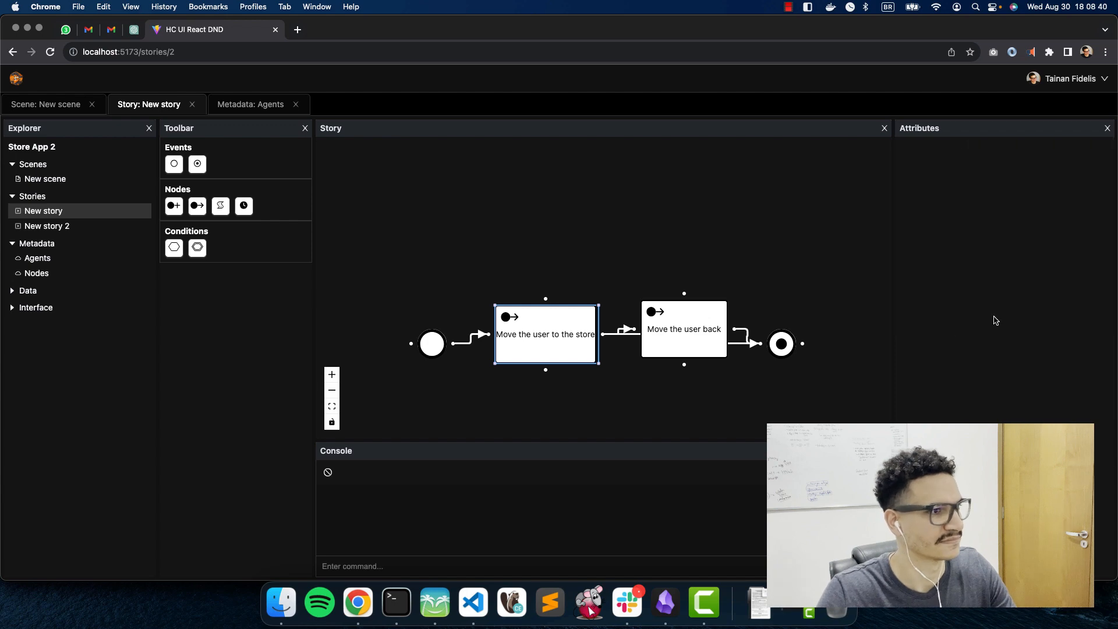
Step: Delete the duplicate link into the return node and open the New scene map
click(726, 167)
drag(570, 333, 565, 239)
click(674, 245)
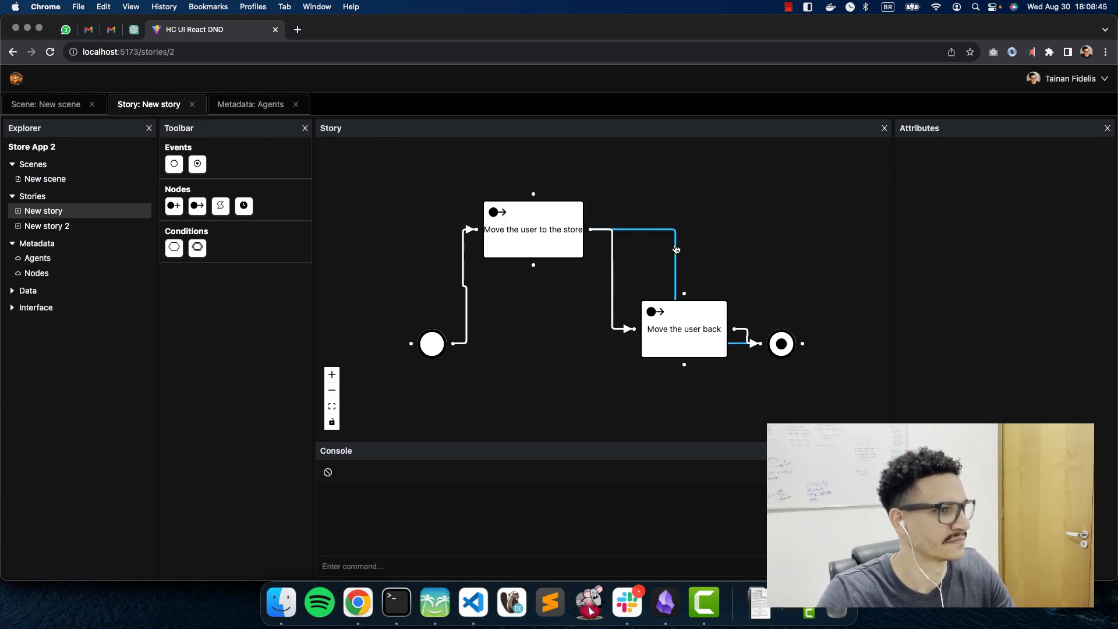
key(BackSpace)
drag(512, 234, 520, 271)
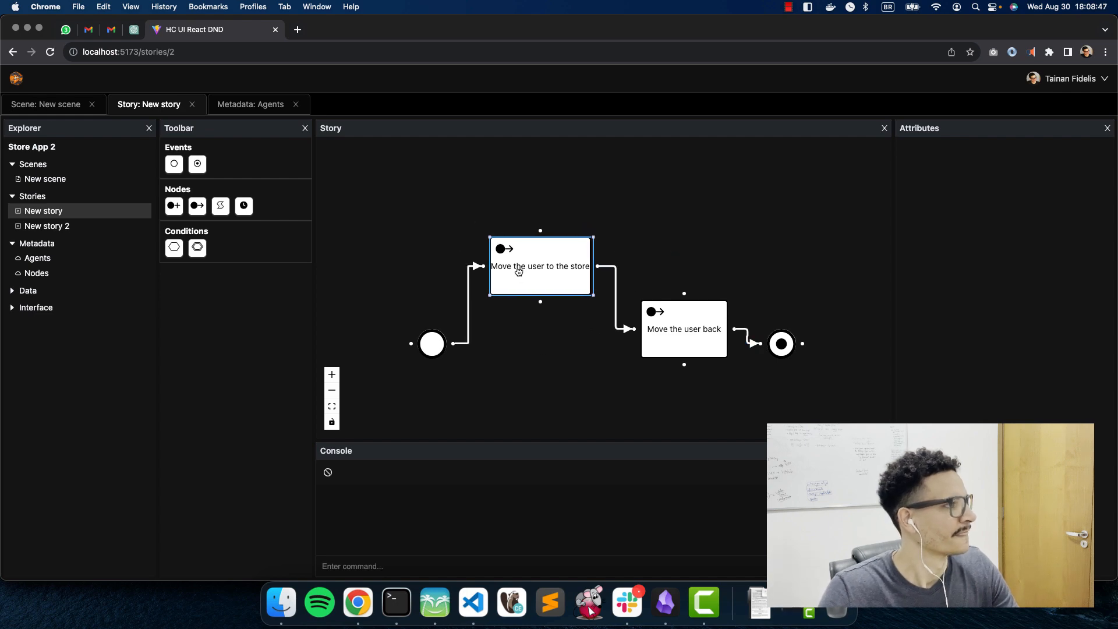
click(530, 358)
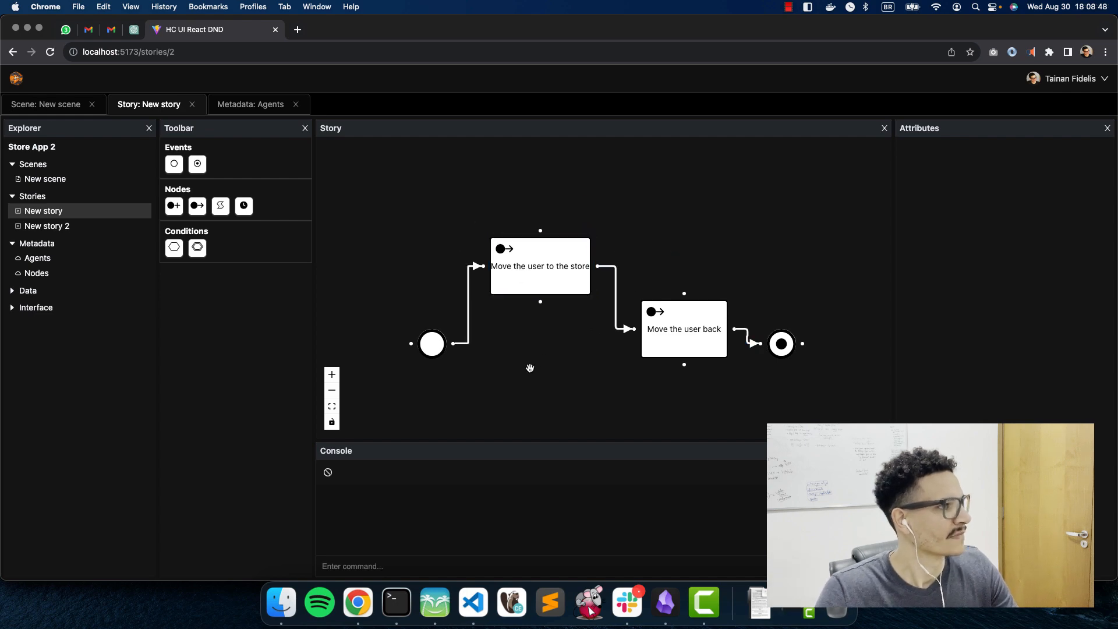
click(60, 184)
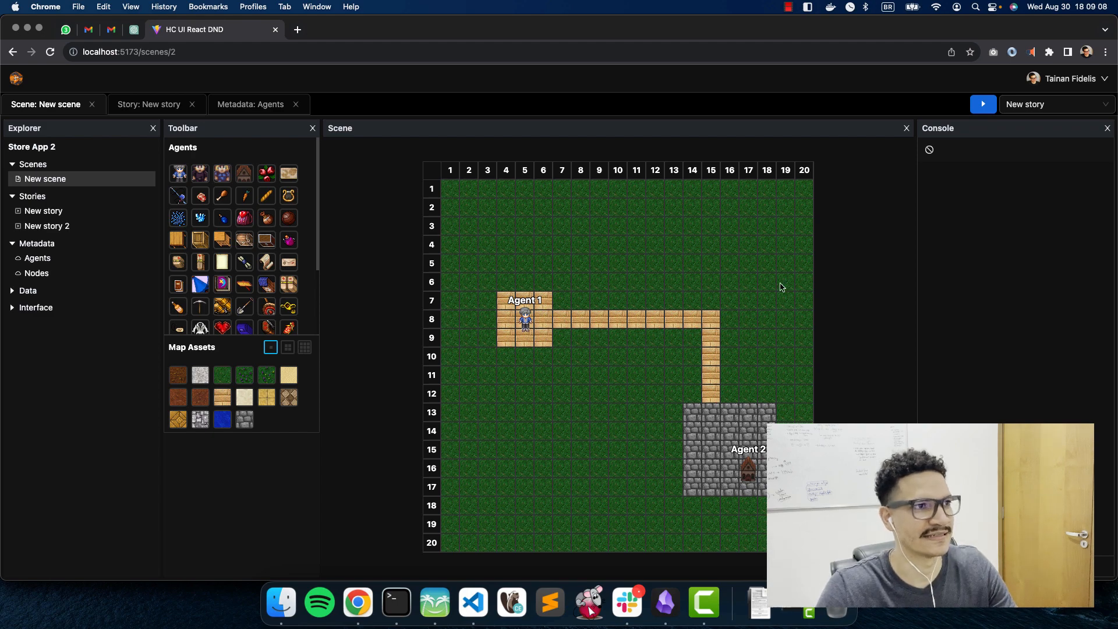
Step: Run New story three times and check the console shows moves to 16,17 and 5,5
click(981, 106)
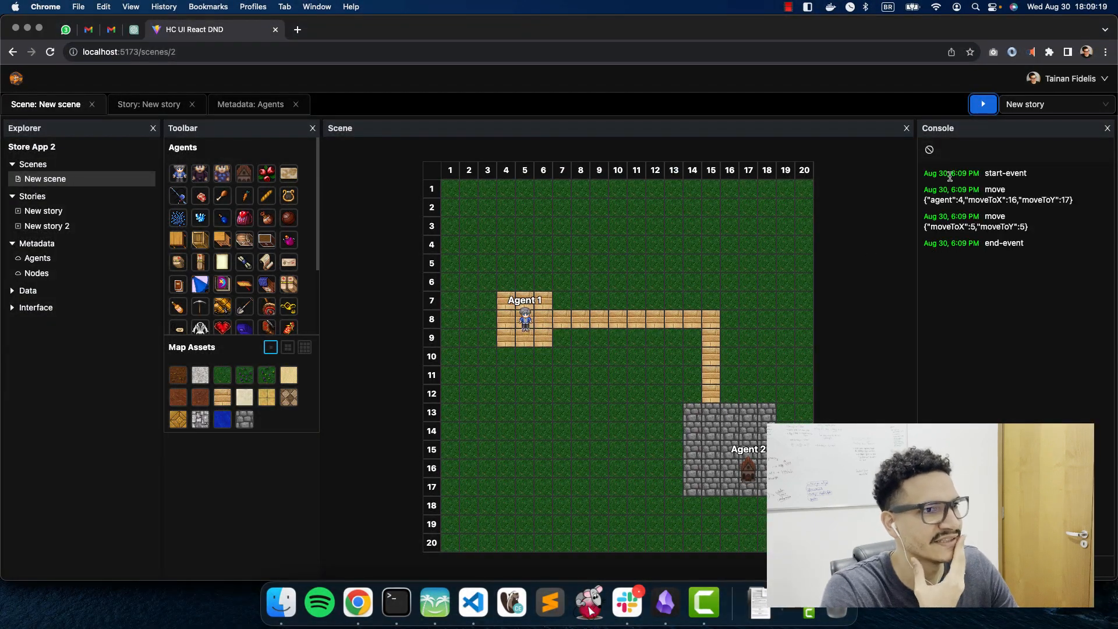
drag(964, 200, 1013, 201)
click(931, 225)
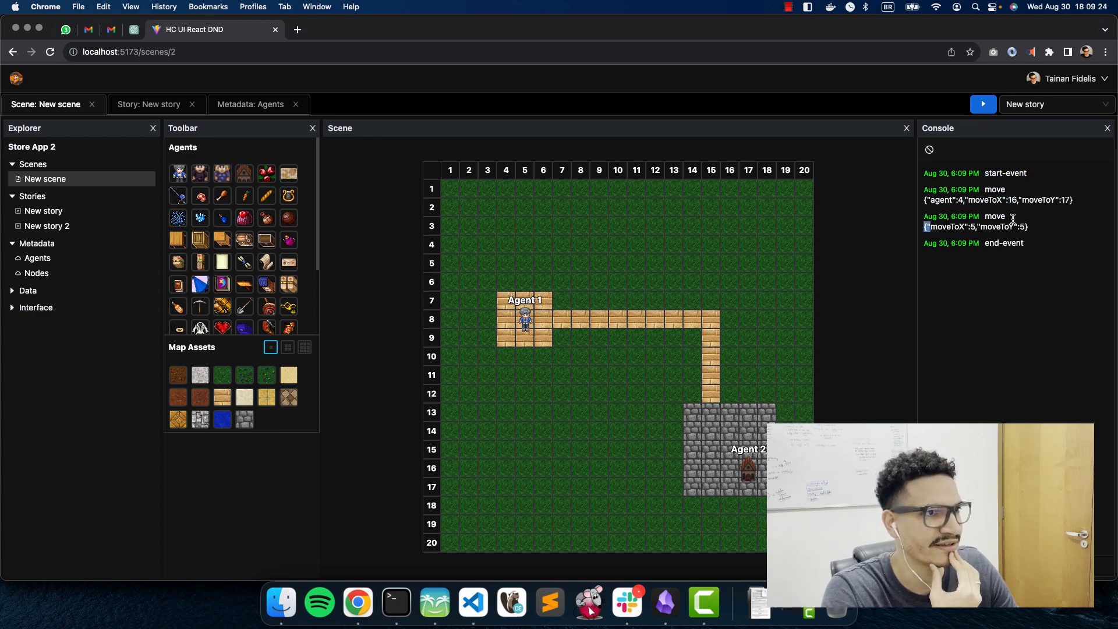
click(982, 106)
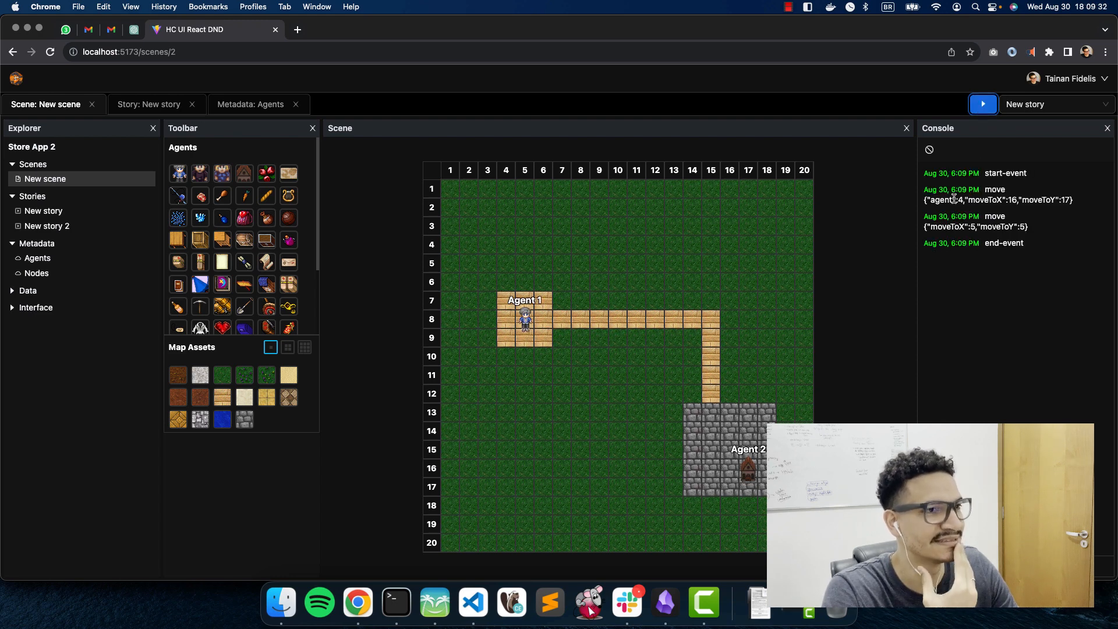
drag(967, 200, 1044, 201)
click(1046, 202)
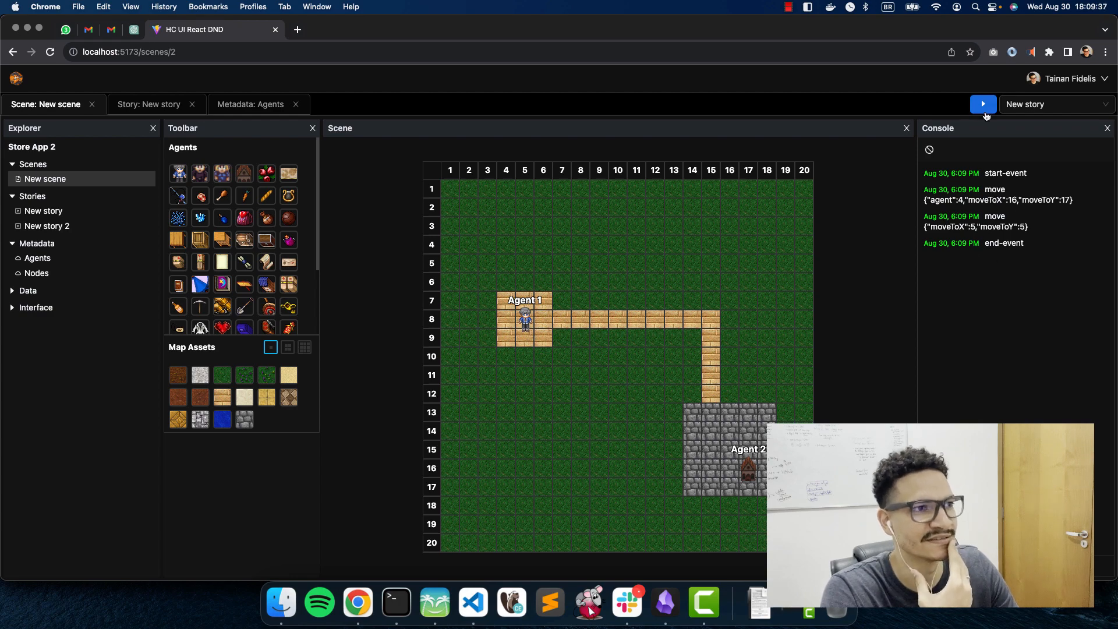
drag(985, 217, 1030, 227)
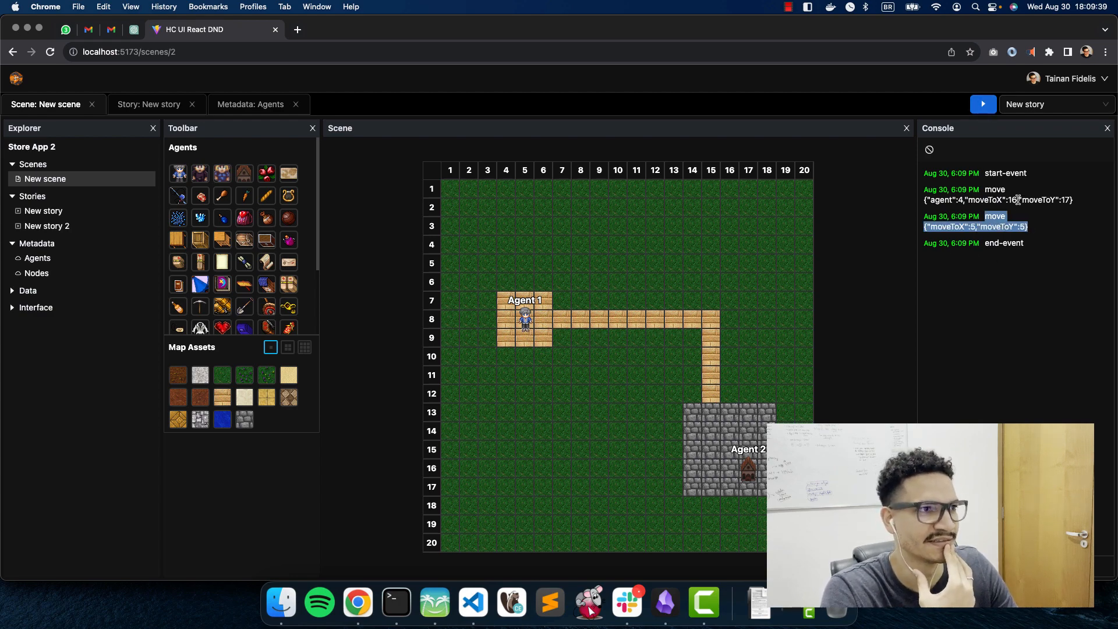
click(984, 106)
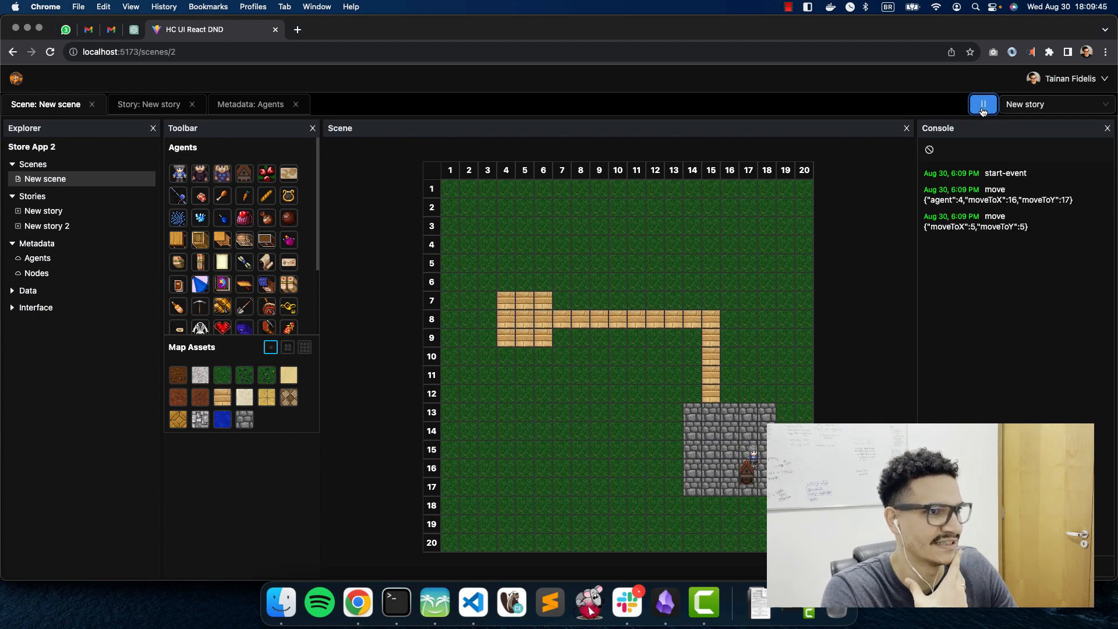
drag(986, 214, 1035, 227)
click(1034, 227)
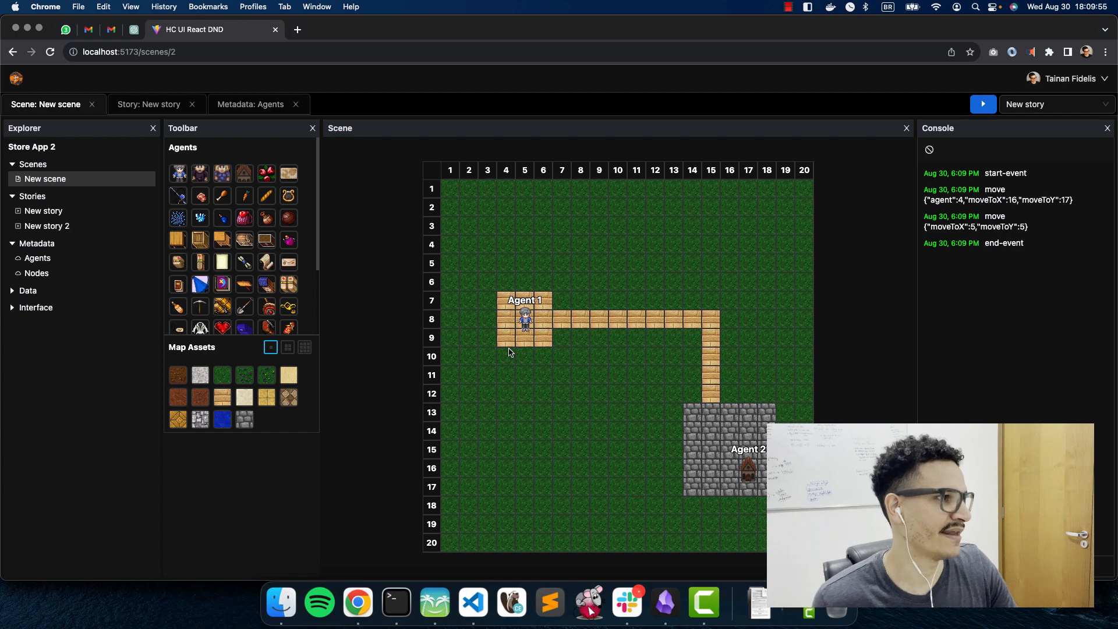
Step: Open the Nodes metadata table and check the Start node's label and Data, plus the end-event row's type
click(36, 273)
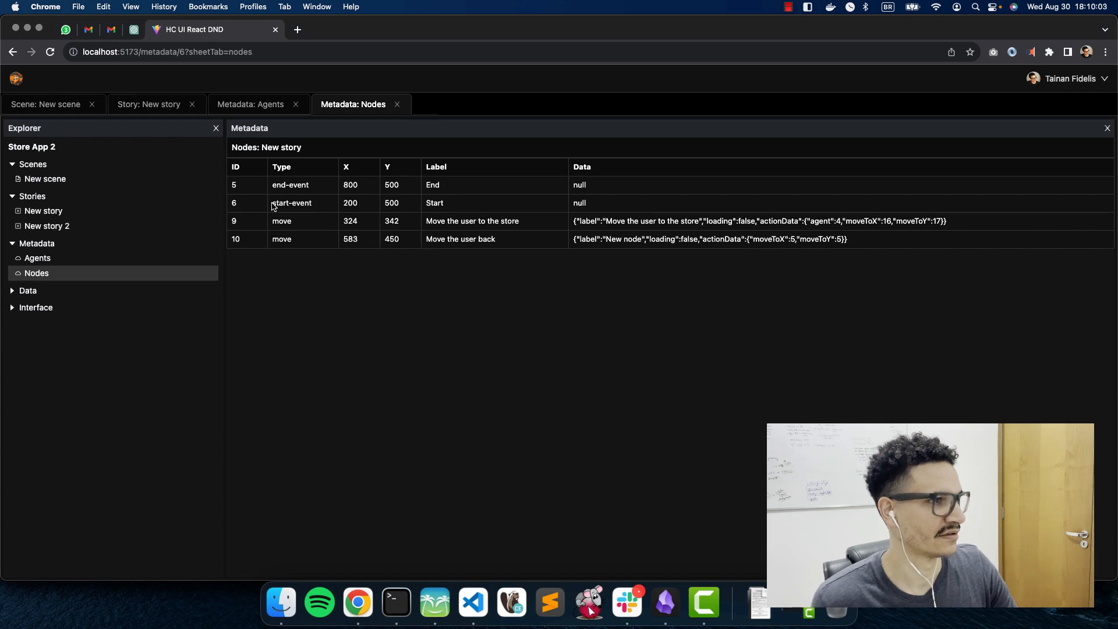
click(479, 208)
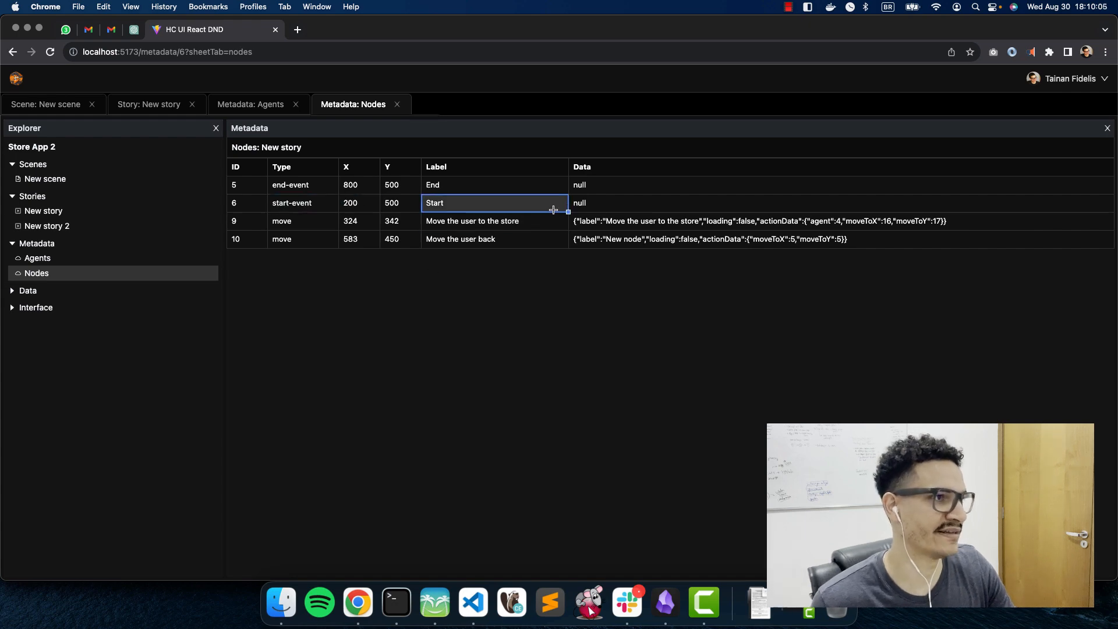
click(591, 208)
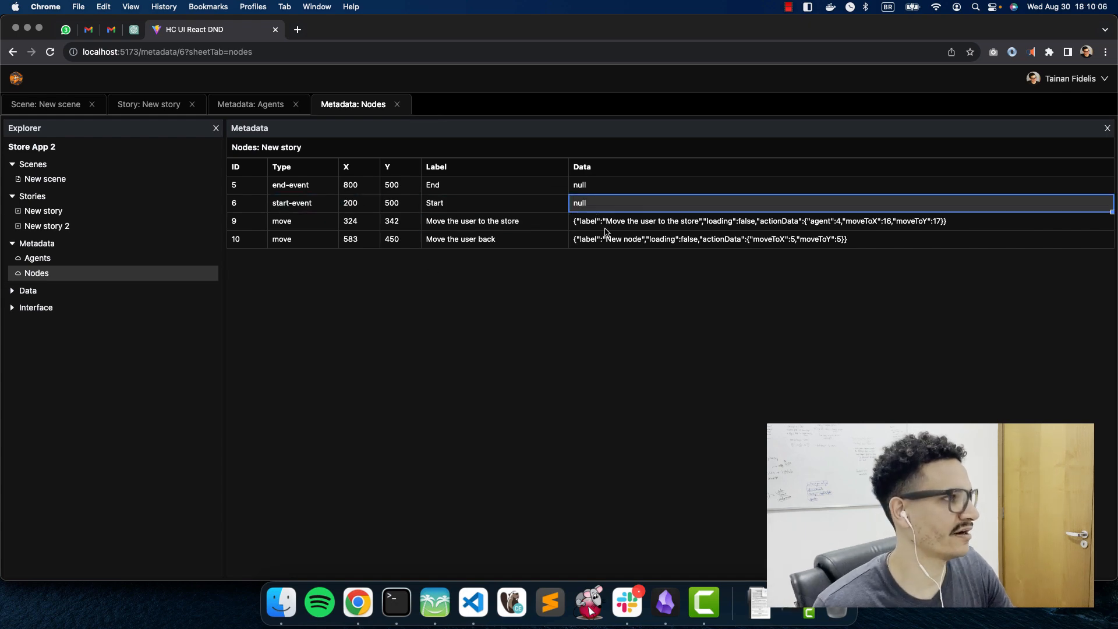
click(288, 190)
Step: Review the store-move and return nodes' label, type and Data JSON, then go back to the New scene map
click(553, 226)
click(331, 226)
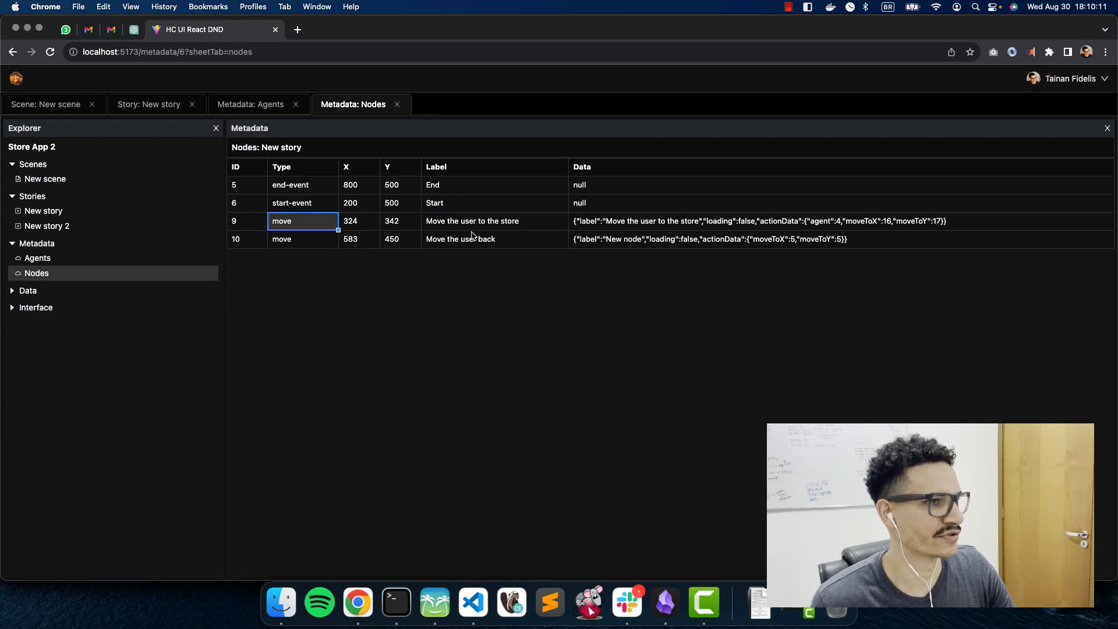
click(669, 224)
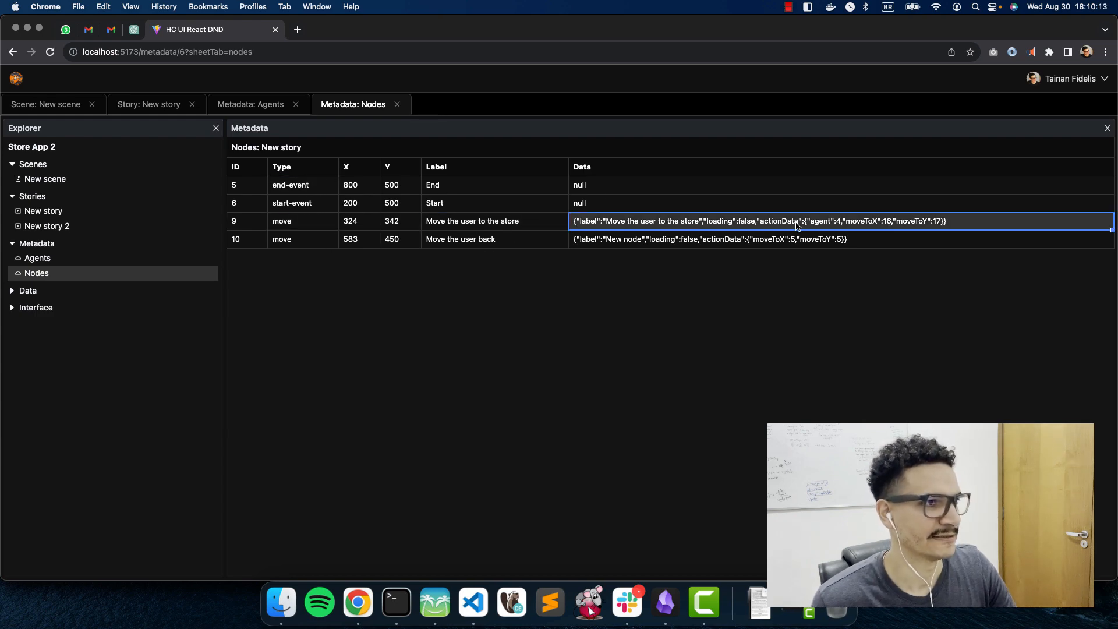
click(722, 240)
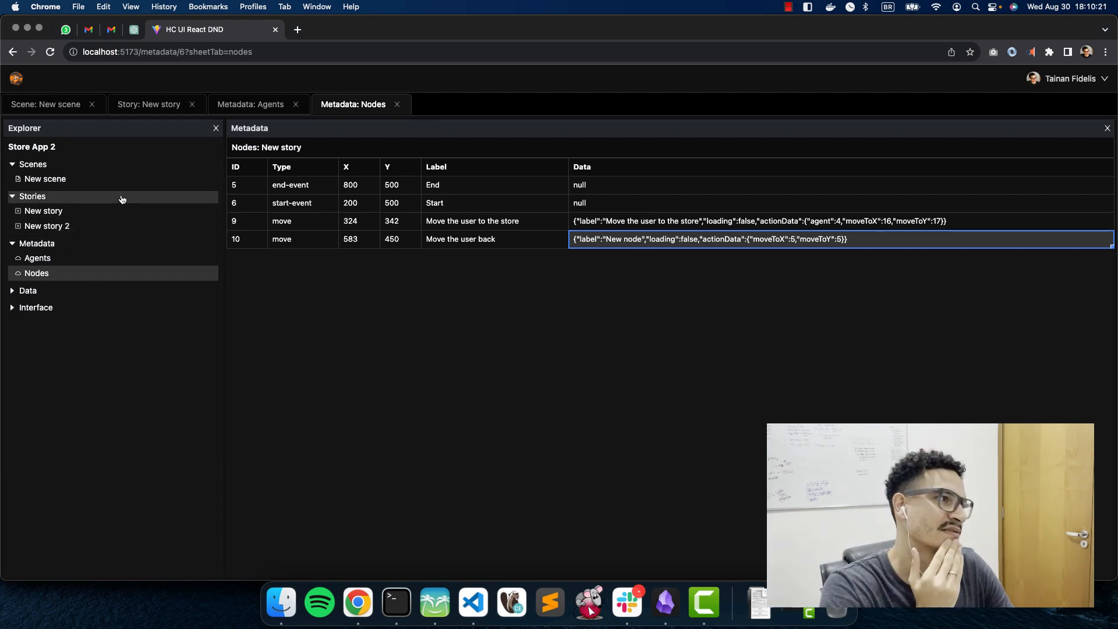
click(92, 181)
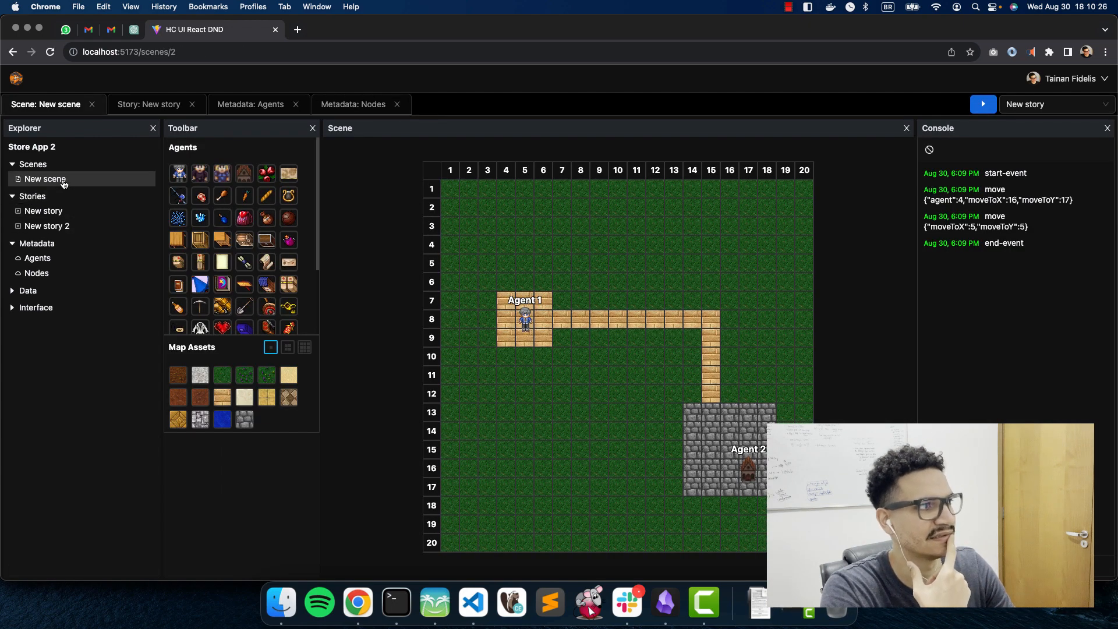
click(61, 213)
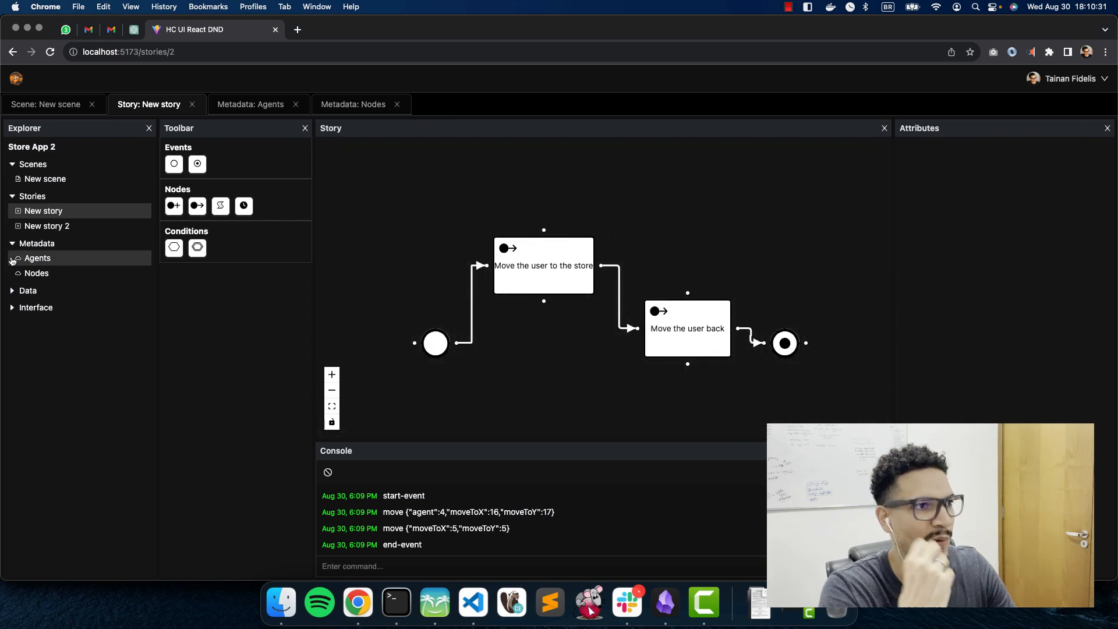
click(46, 259)
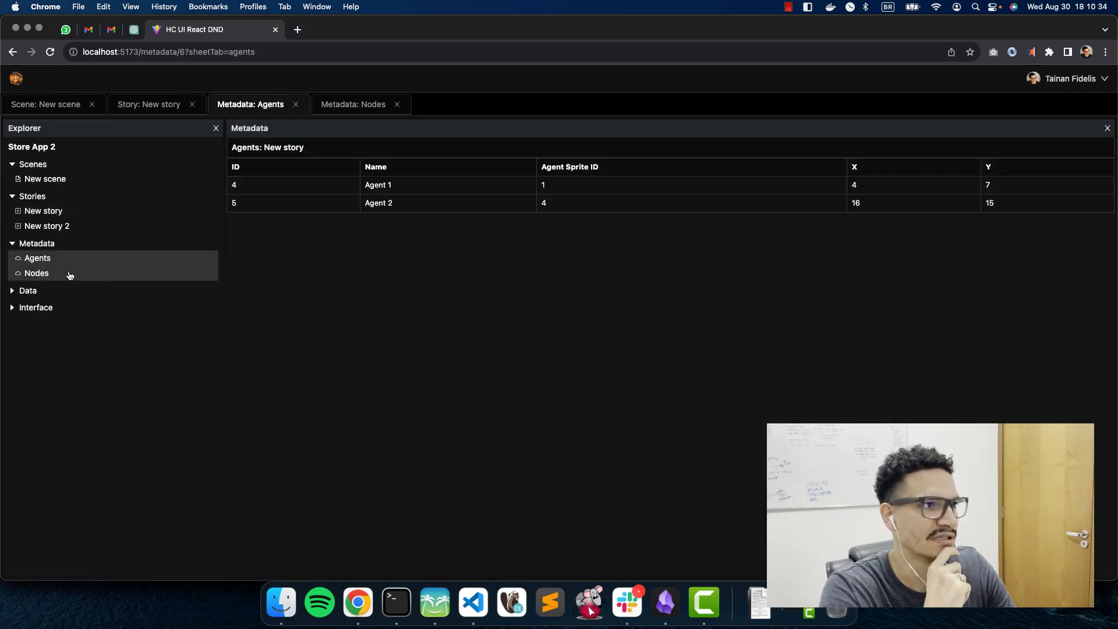
click(71, 274)
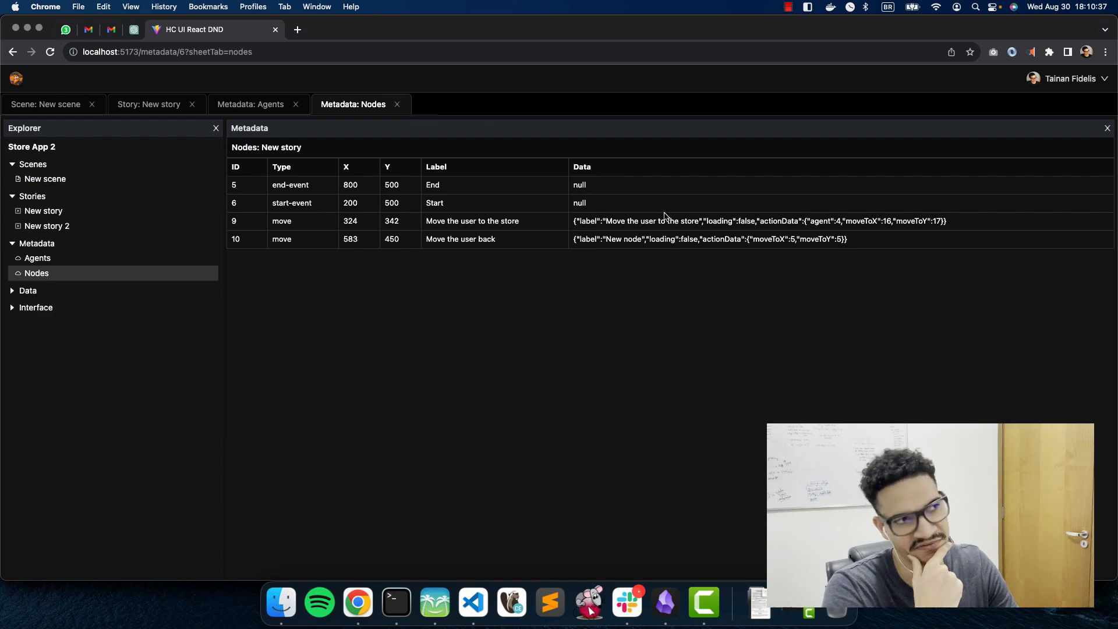